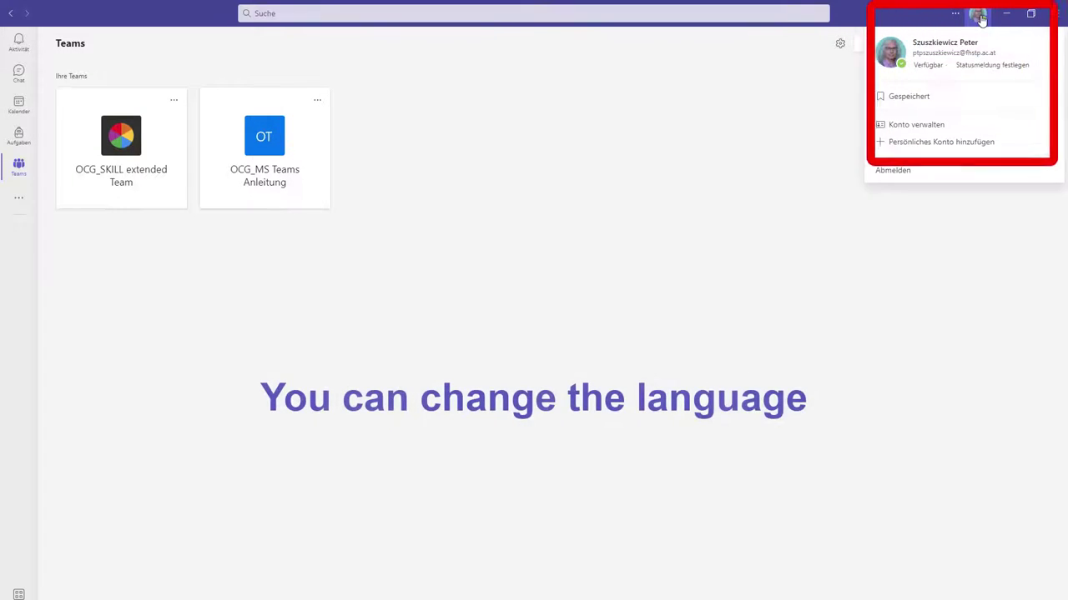
- Change the Teams app language from German to English (United Kingdom), then save and restart
{"action": "left_click", "coordinate": [940, 125]}
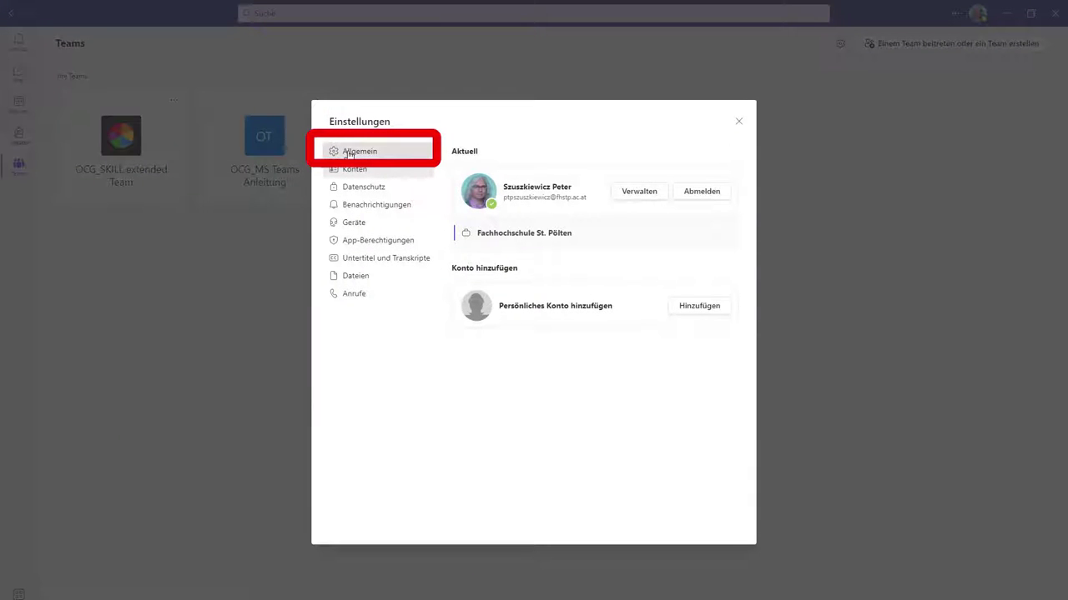
{"action": "left_click", "coordinate": [351, 153]}
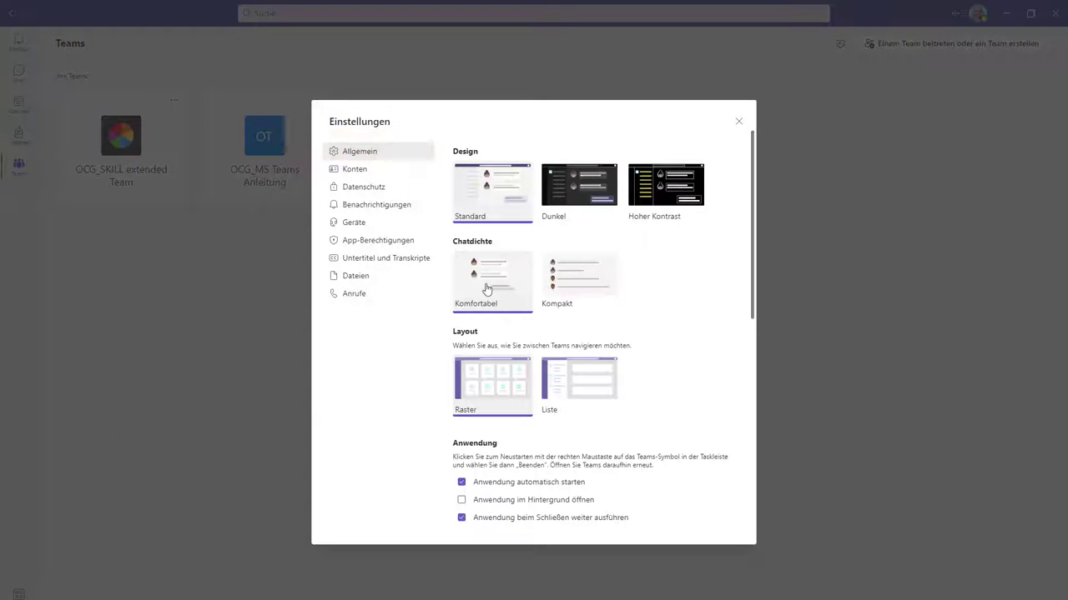
{"action": "scroll", "coordinate": [675, 353], "scroll_direction": "down", "scroll_amount": 5}
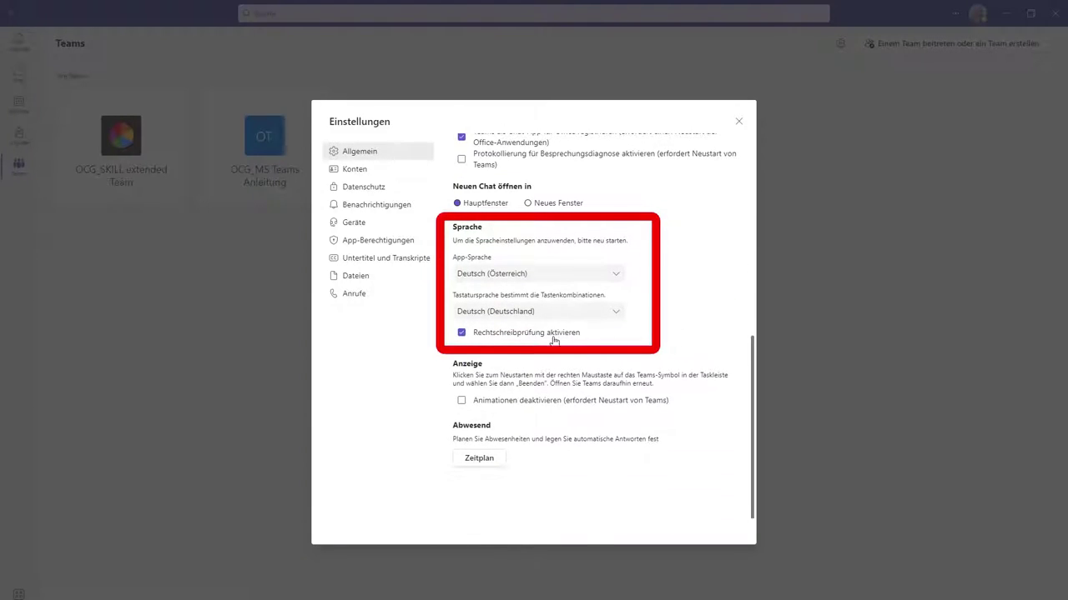
{"action": "left_click", "coordinate": [615, 274]}
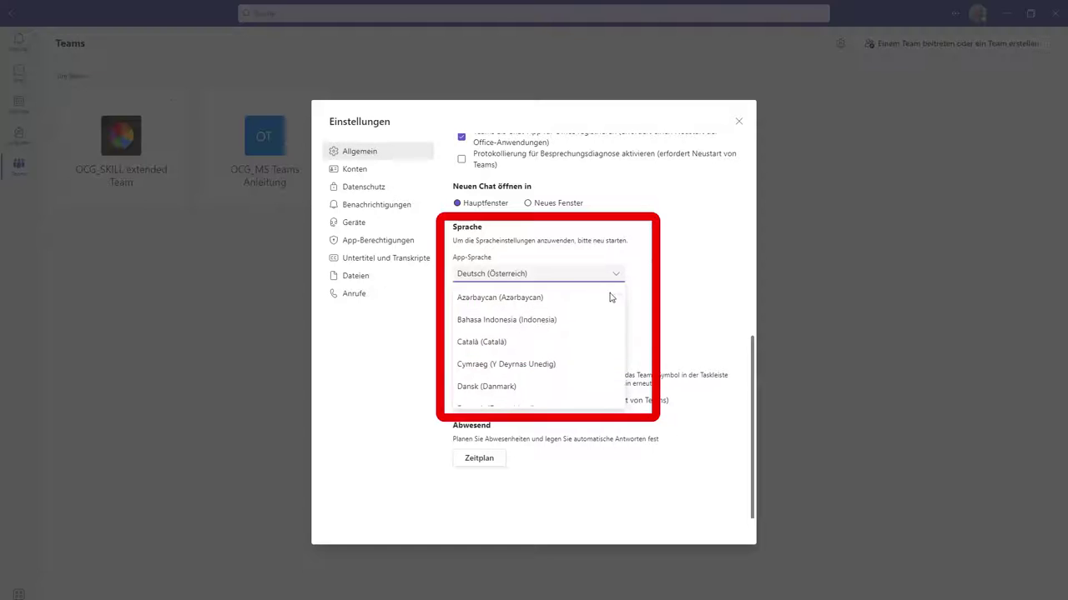
{"action": "scroll", "coordinate": [604, 314], "scroll_direction": "down", "scroll_amount": 5}
{"action": "left_click", "coordinate": [529, 330]}
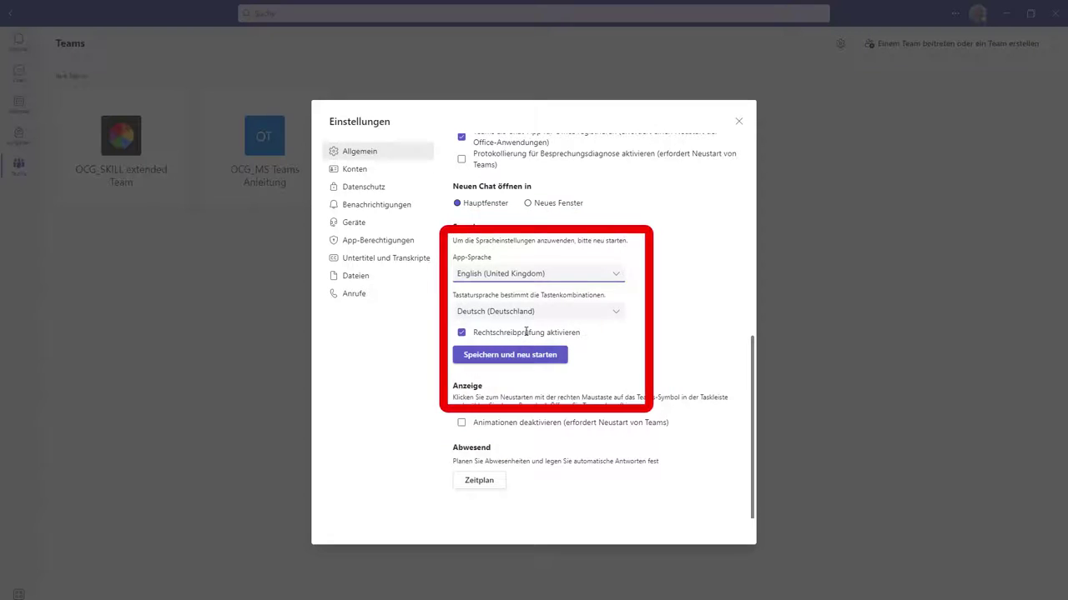
{"action": "left_click", "coordinate": [481, 355]}
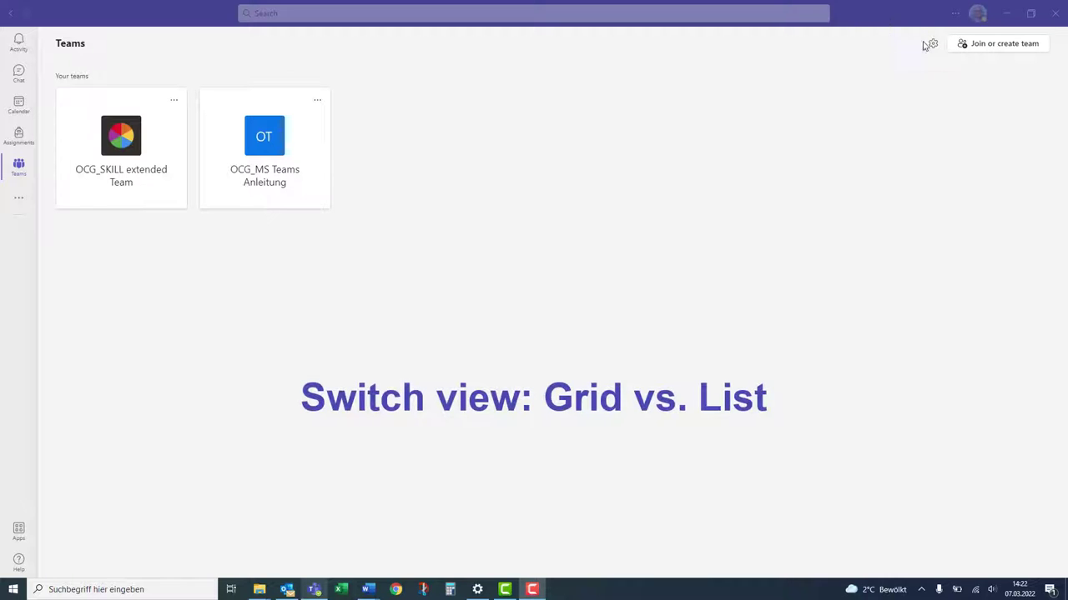
- Switch the Teams page layout from tiles to List view and close Settings
{"action": "left_click", "coordinate": [933, 46]}
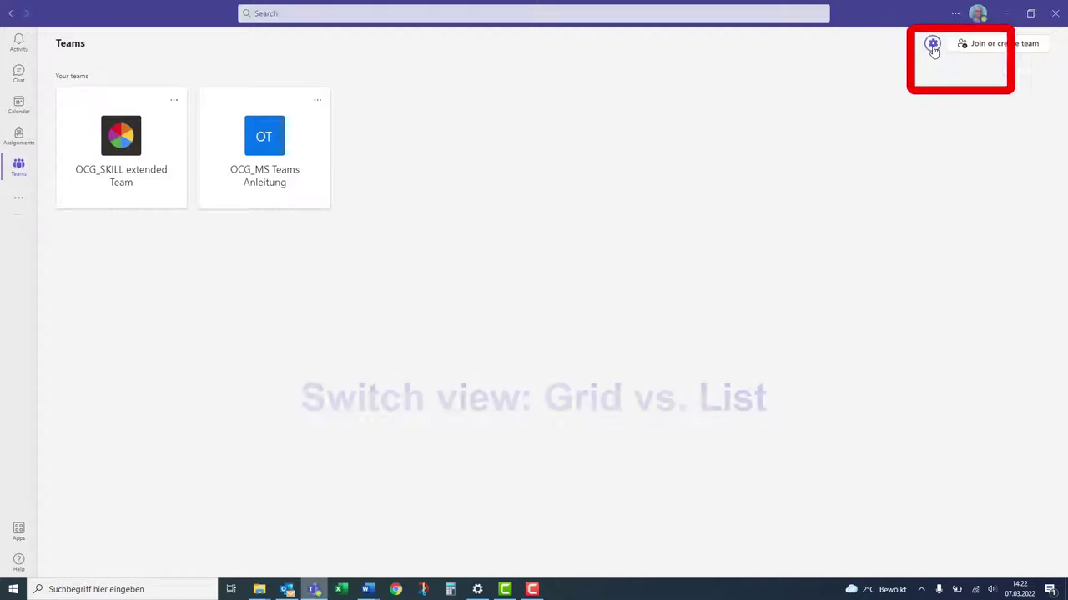
{"action": "left_click", "coordinate": [935, 85]}
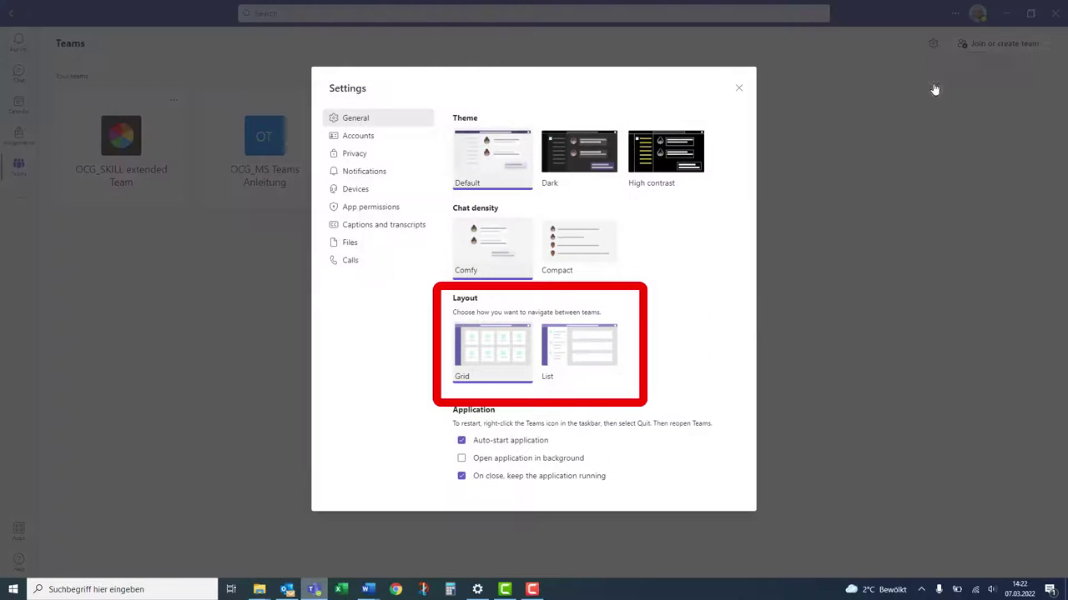
{"action": "left_click", "coordinate": [569, 349]}
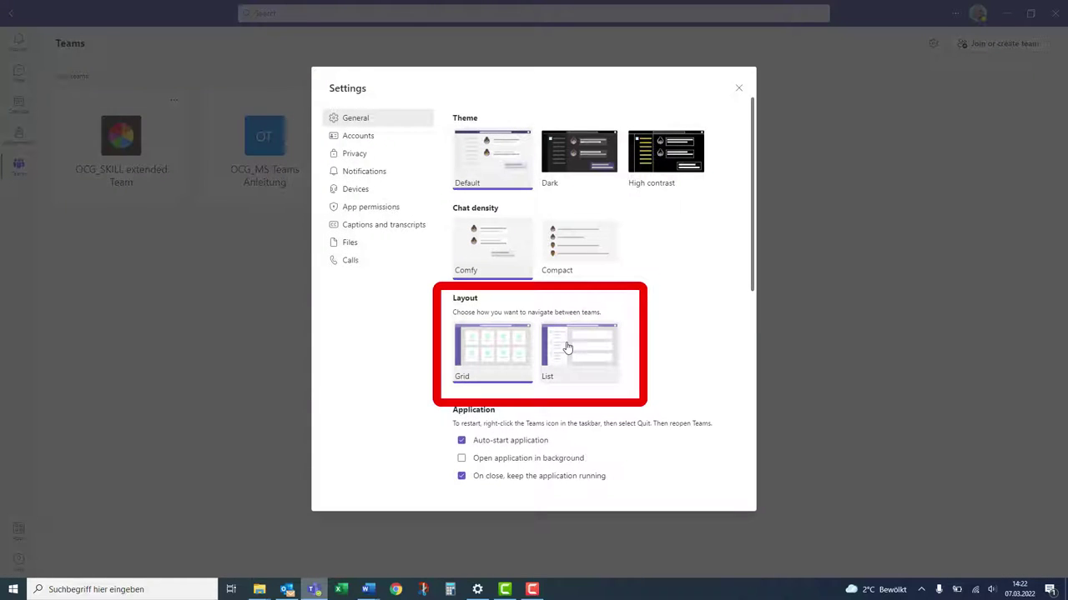
{"action": "left_click", "coordinate": [737, 89]}
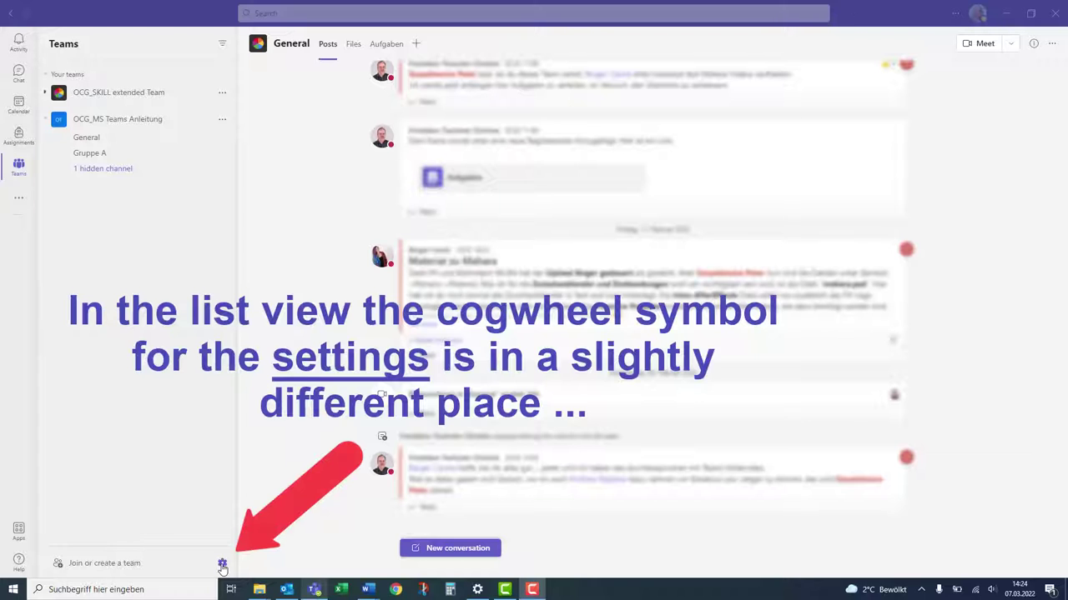
- Expand OCG_SKILL extended Team and OCG_MS Teams Anleitung, and browse the General channel's Files, Aufgaben and add-tab views
{"action": "left_click", "coordinate": [222, 564]}
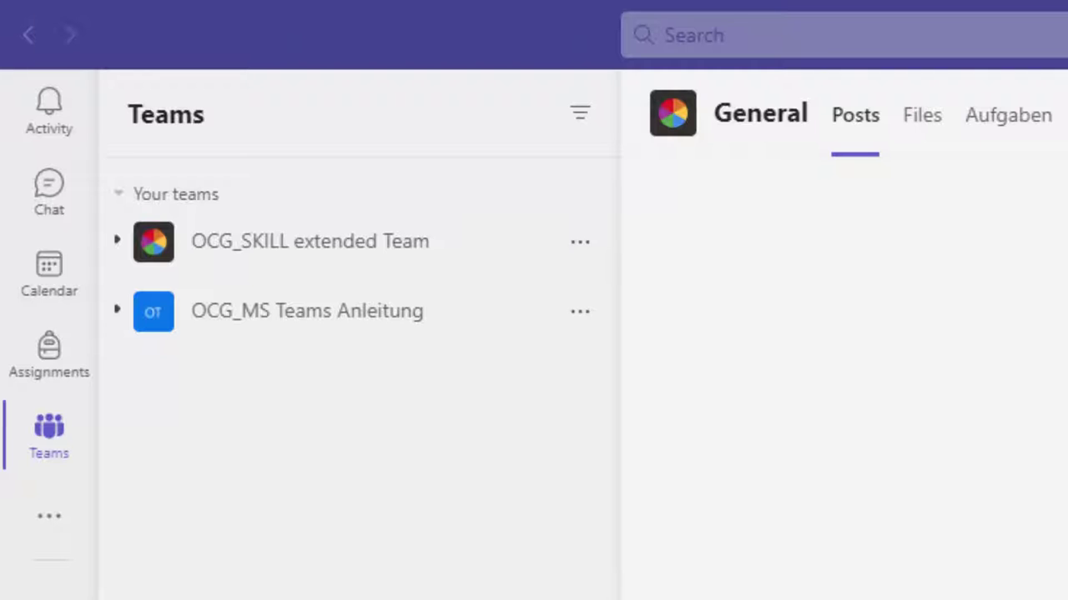
{"action": "left_click", "coordinate": [115, 243]}
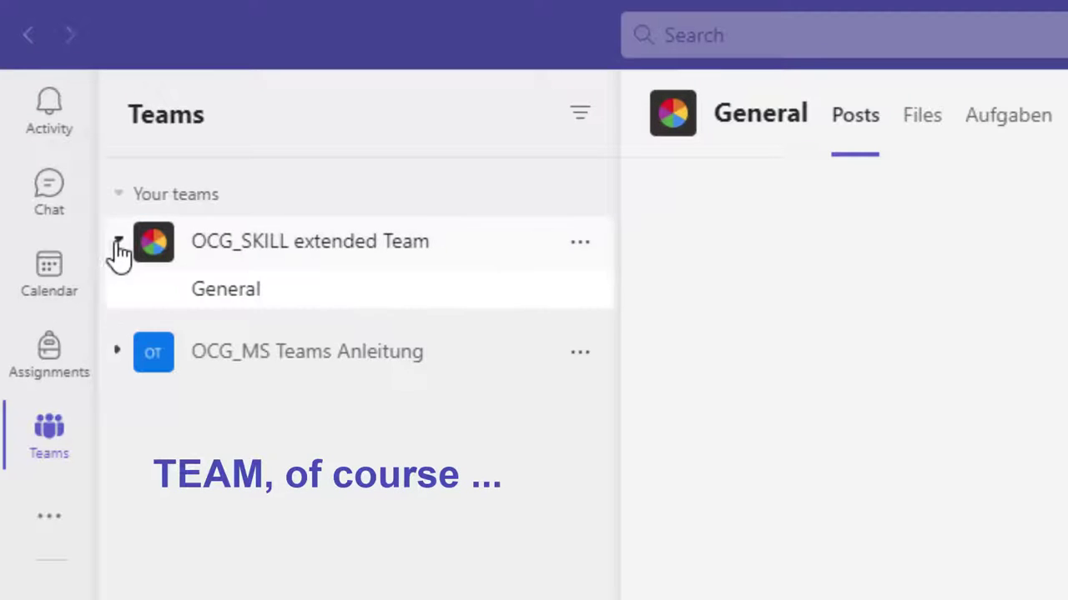
{"action": "left_click", "coordinate": [117, 353]}
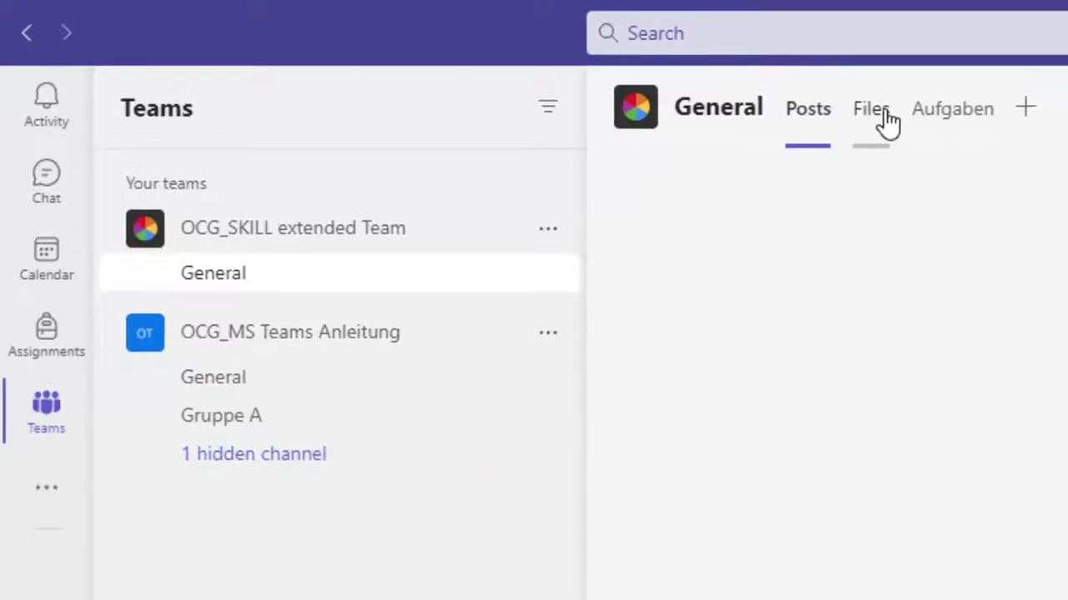
{"action": "left_click", "coordinate": [865, 110]}
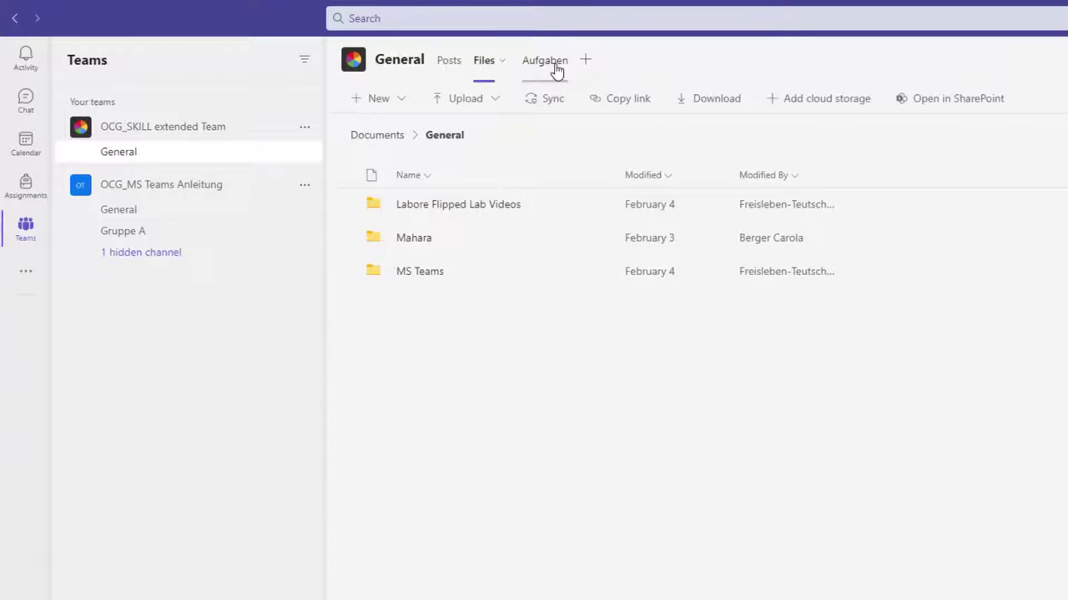
{"action": "left_click", "coordinate": [554, 65]}
{"action": "left_click", "coordinate": [586, 59]}
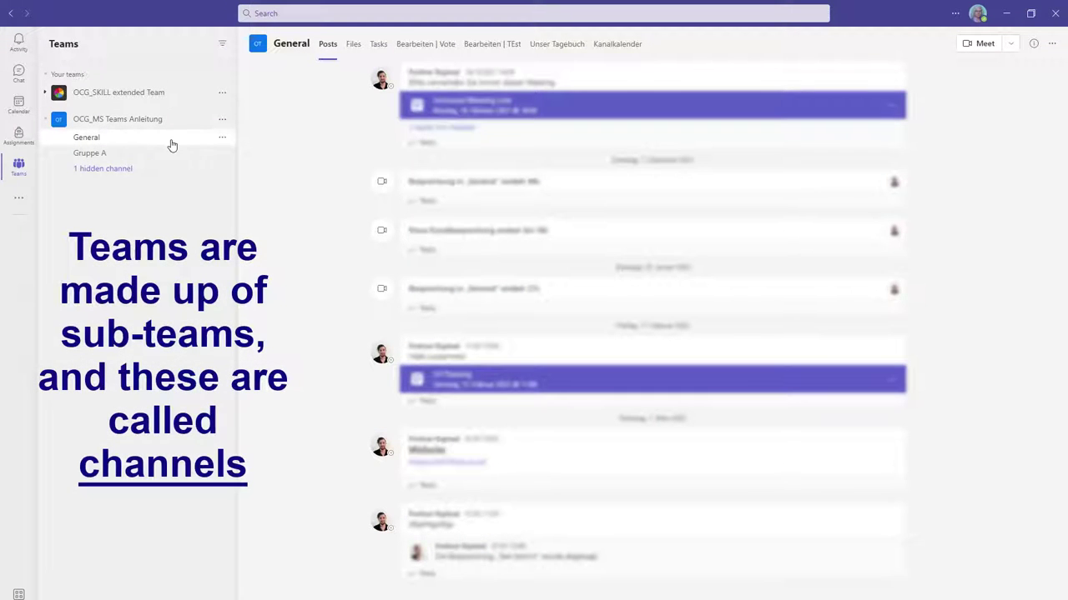
- Open the Gruppe A channel, then choose Add channel from OCG_SKILL extended Team's menu
{"action": "left_click", "coordinate": [103, 156]}
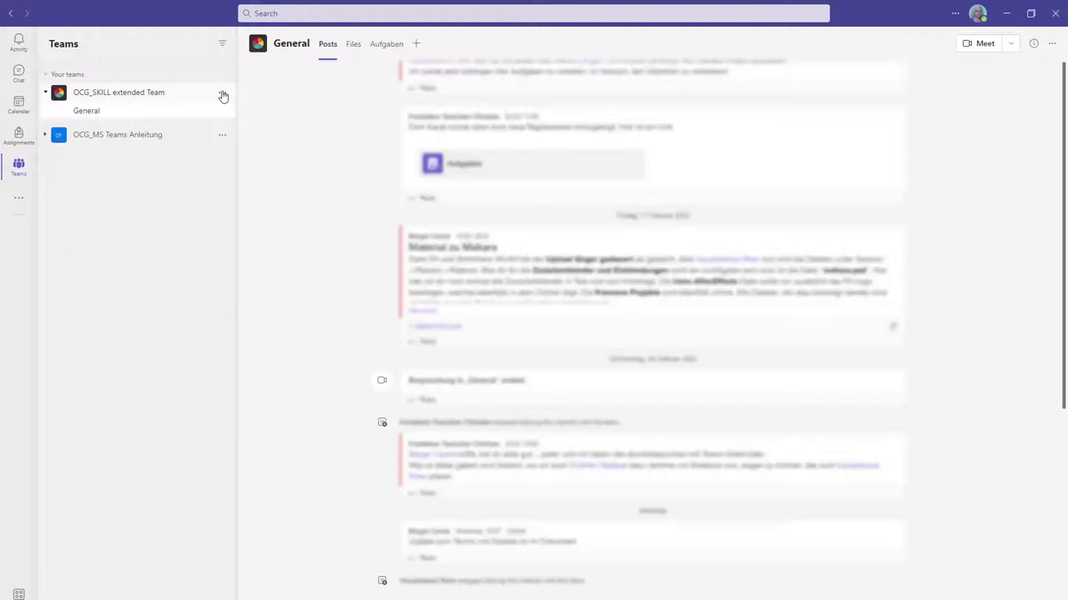
{"action": "left_click", "coordinate": [222, 94]}
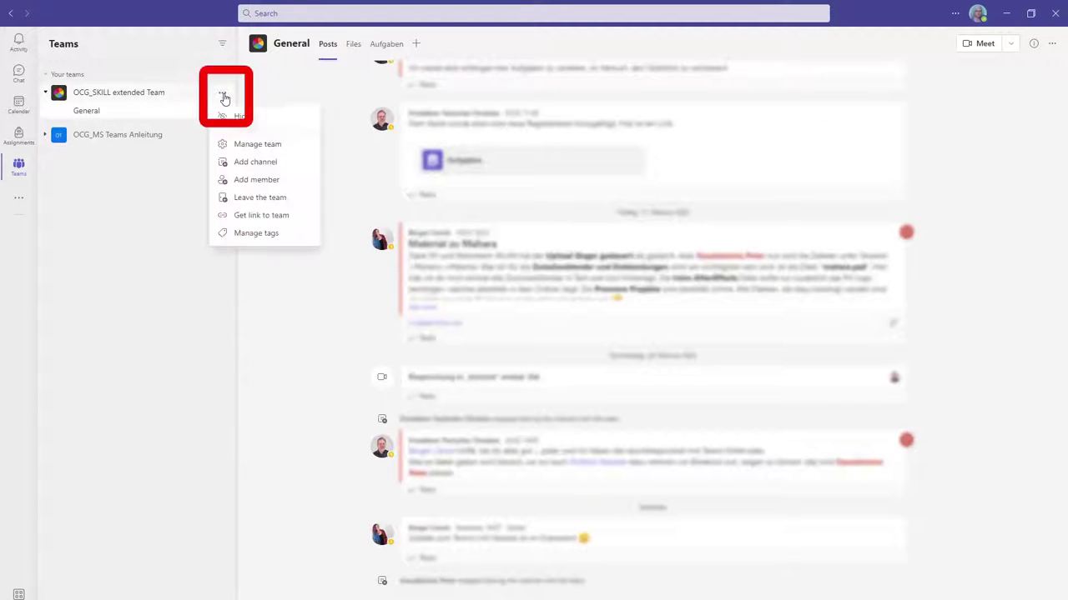
{"action": "left_click", "coordinate": [253, 167]}
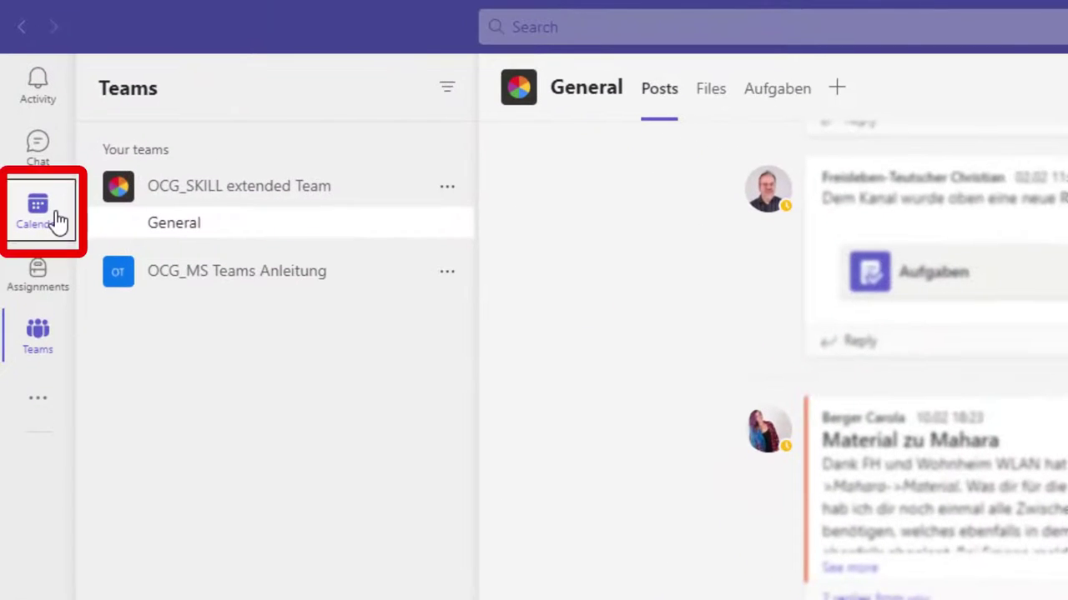
- Open the Calendar, start a Wednesday 17:00 meeting, and close the draft unsaved
{"action": "left_click", "coordinate": [55, 221]}
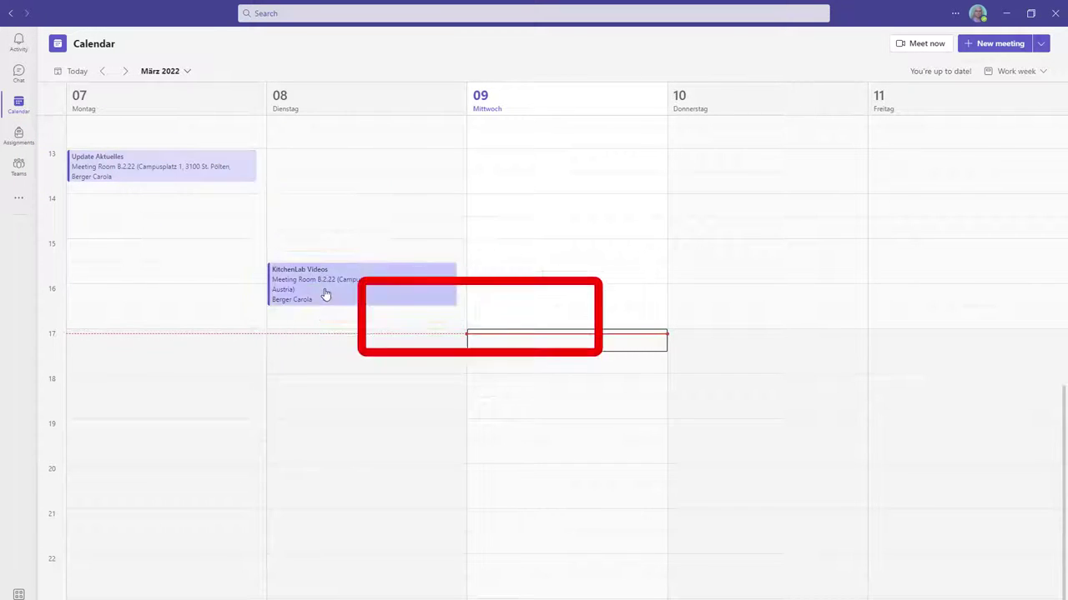
{"action": "left_click", "coordinate": [527, 355]}
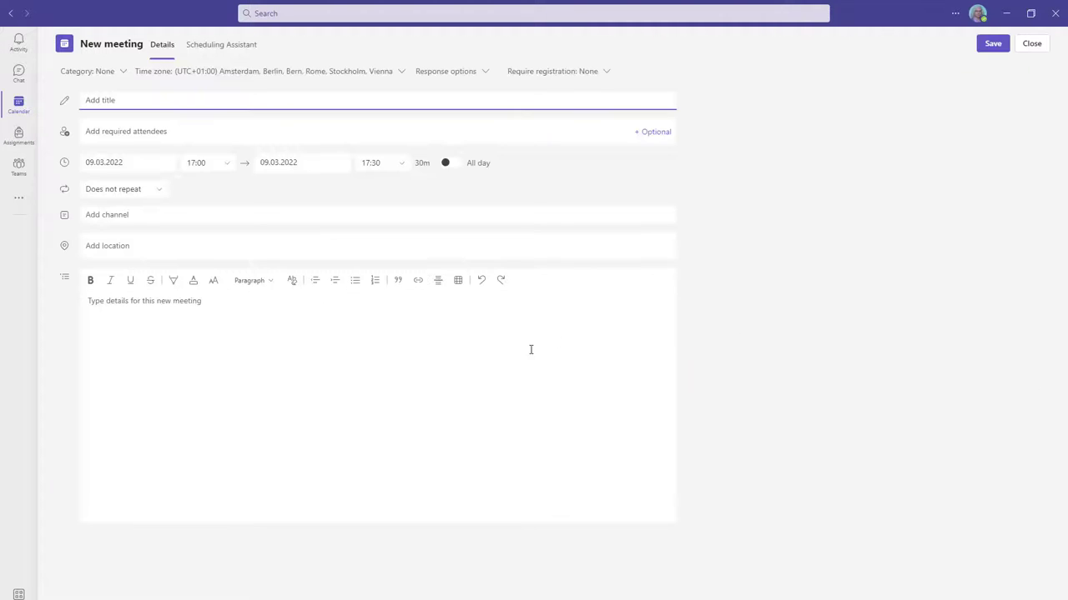
{"action": "left_click", "coordinate": [1031, 44]}
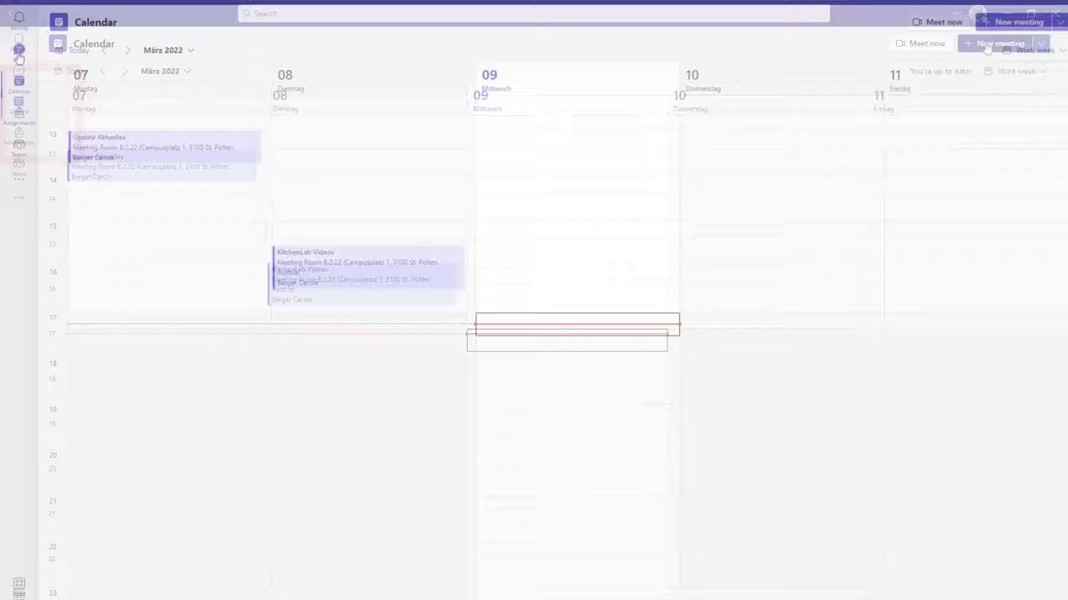
- Draft a greeting in a contact's chat, then open the second Activity feed notification's channel posts
{"action": "left_click", "coordinate": [18, 52]}
{"action": "type", "text": "Hello P"}
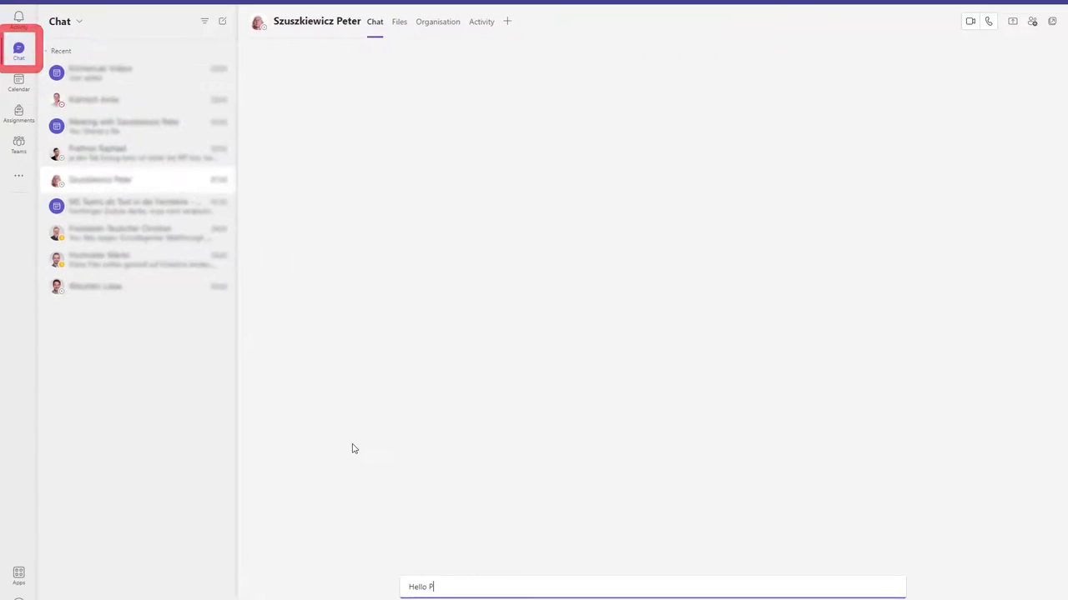
{"action": "type", "text": "eter"}
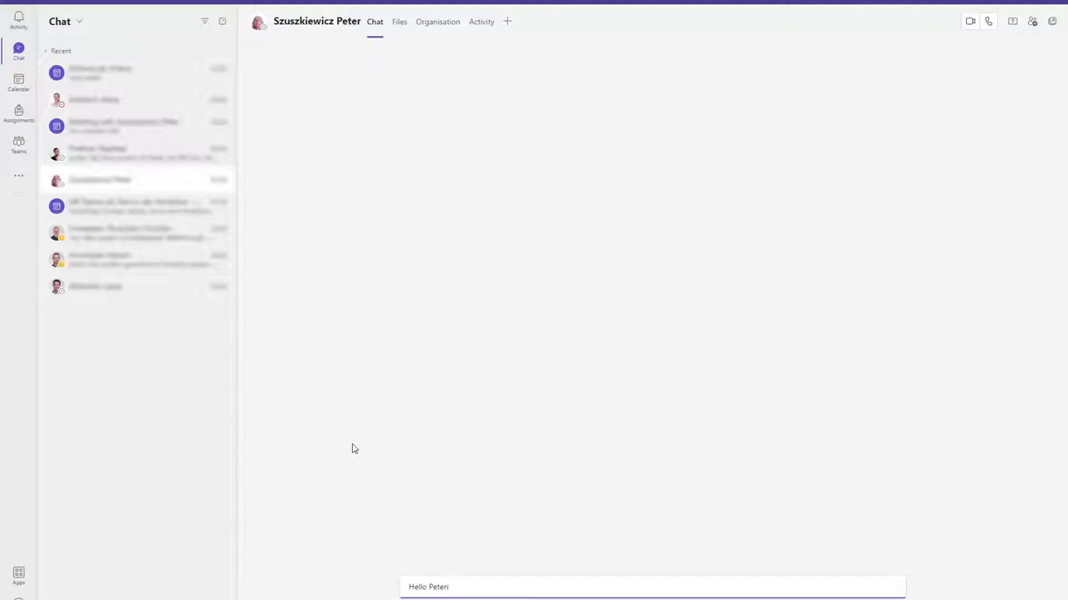
{"action": "type", "text": "!"}
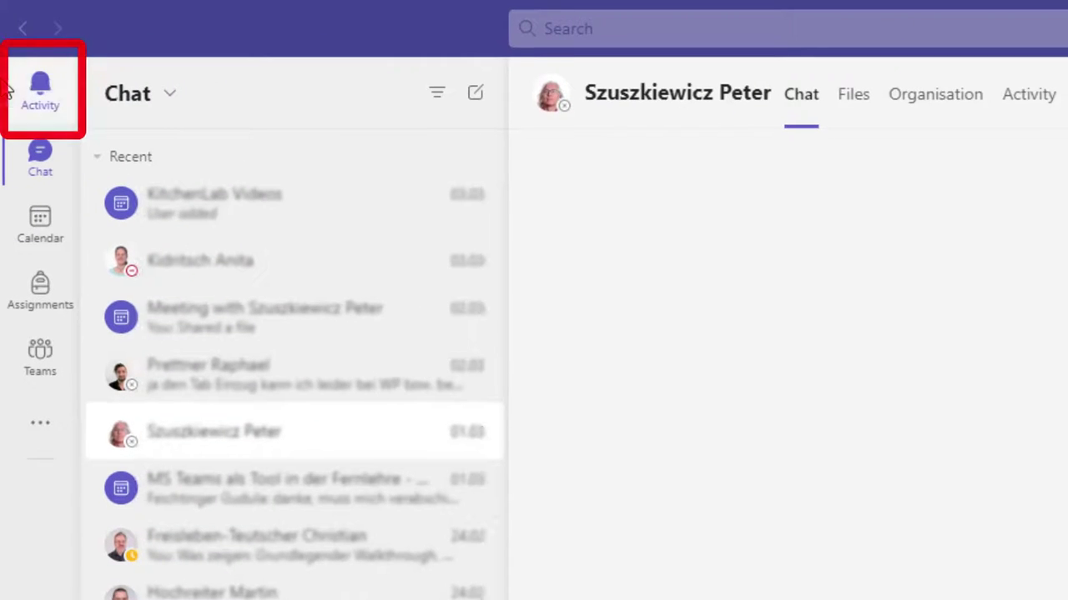
{"action": "left_click", "coordinate": [40, 90]}
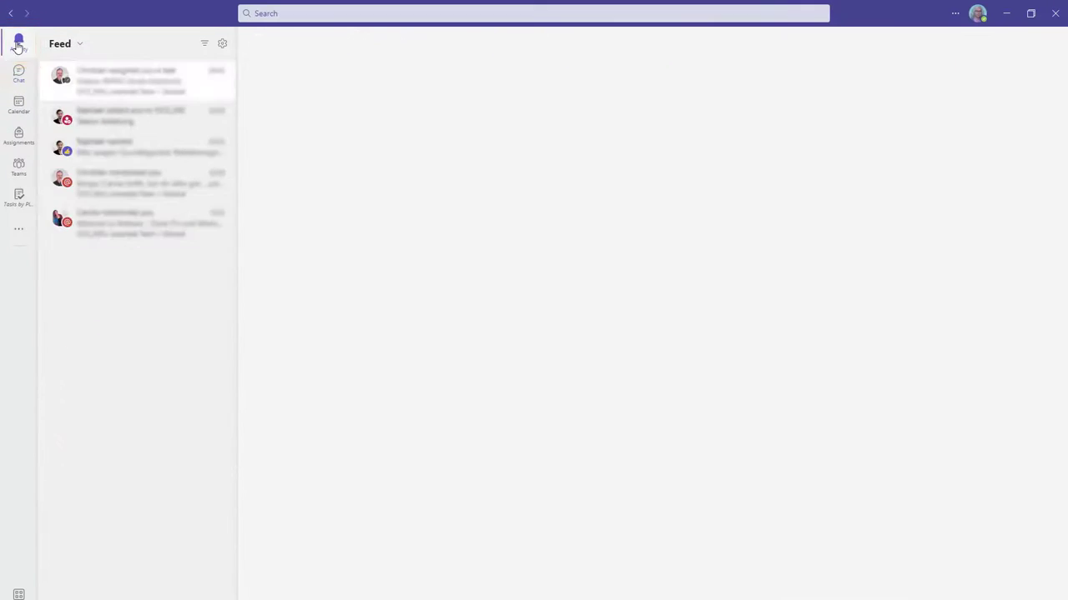
{"action": "left_click", "coordinate": [93, 123]}
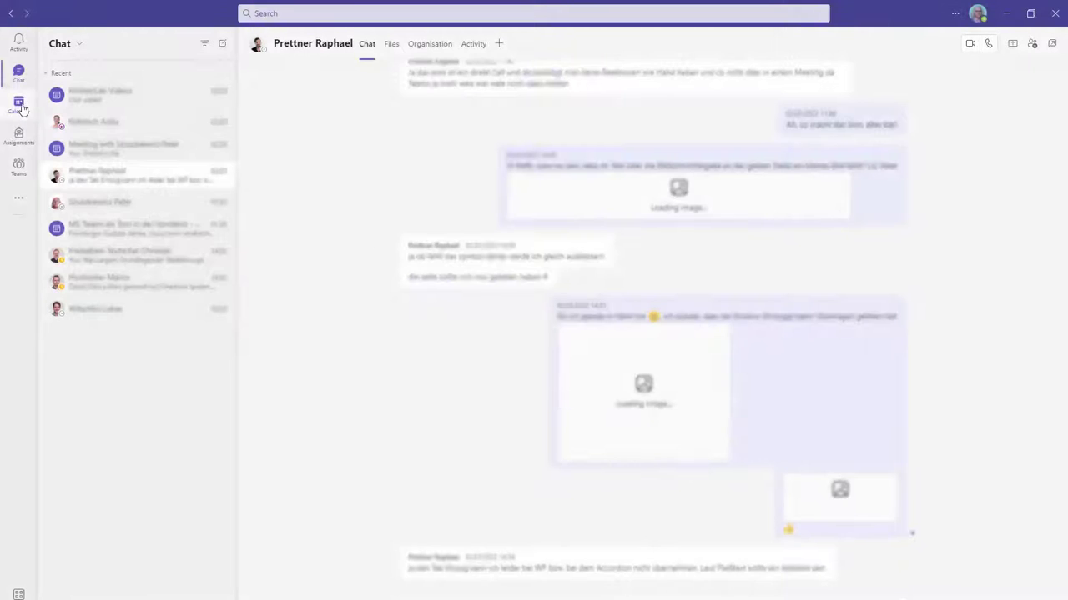
- Search the directory for a person by name
{"action": "left_click", "coordinate": [19, 107]}
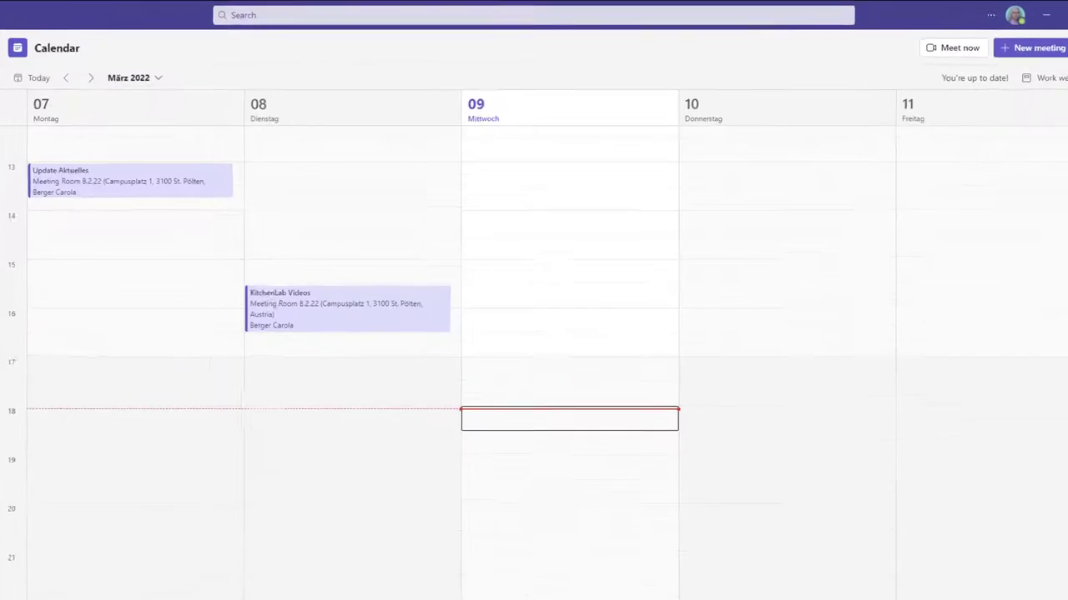
{"action": "left_click", "coordinate": [18, 136]}
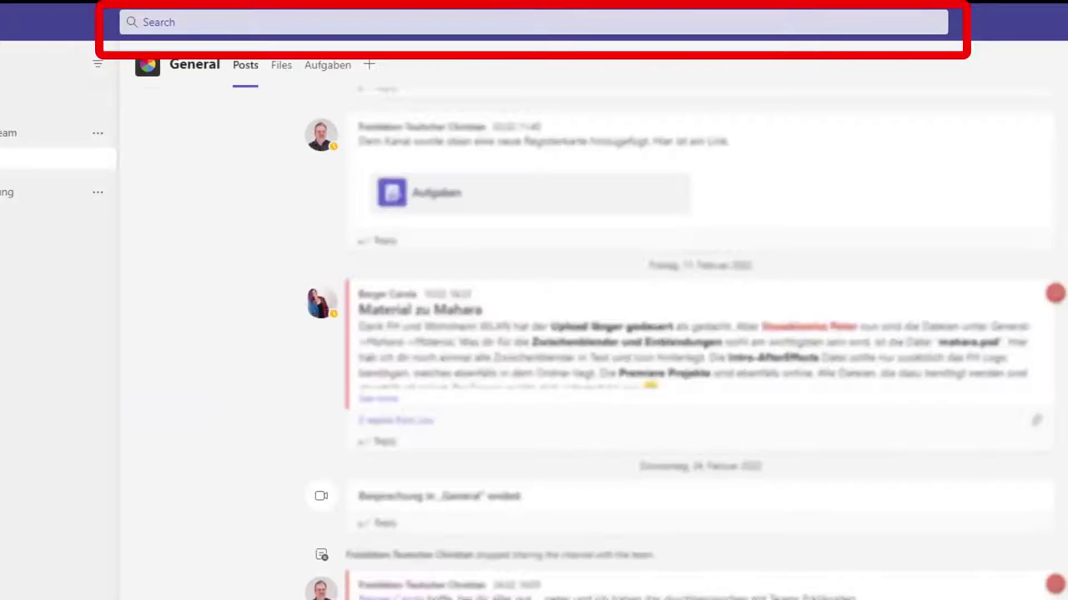
{"action": "left_click", "coordinate": [179, 25]}
{"action": "type", "text": "mt1910"}
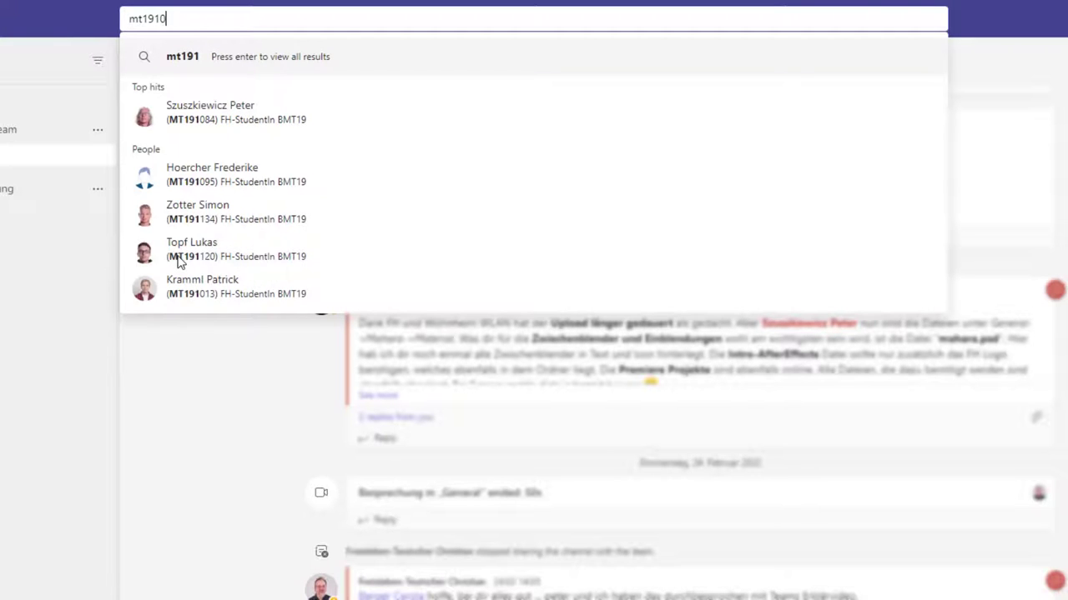
{"action": "type", "text": "8"}
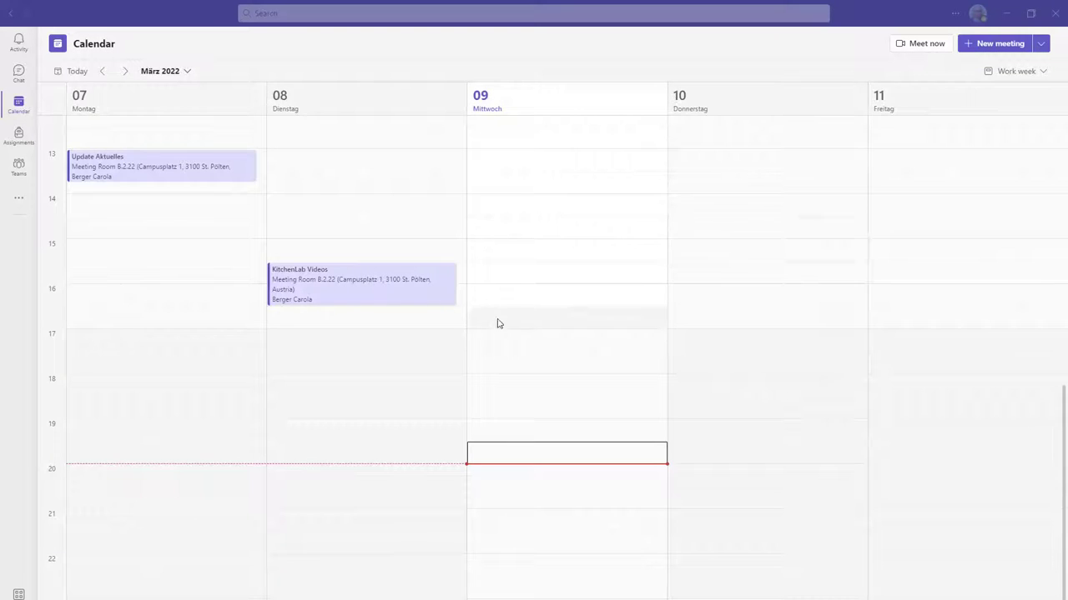
- Discard a Wednesday 17:00 meeting draft, then show the General channel's Meet dropdown options
{"action": "left_click", "coordinate": [526, 342]}
{"action": "left_click", "coordinate": [525, 347]}
{"action": "left_click", "coordinate": [1029, 44]}
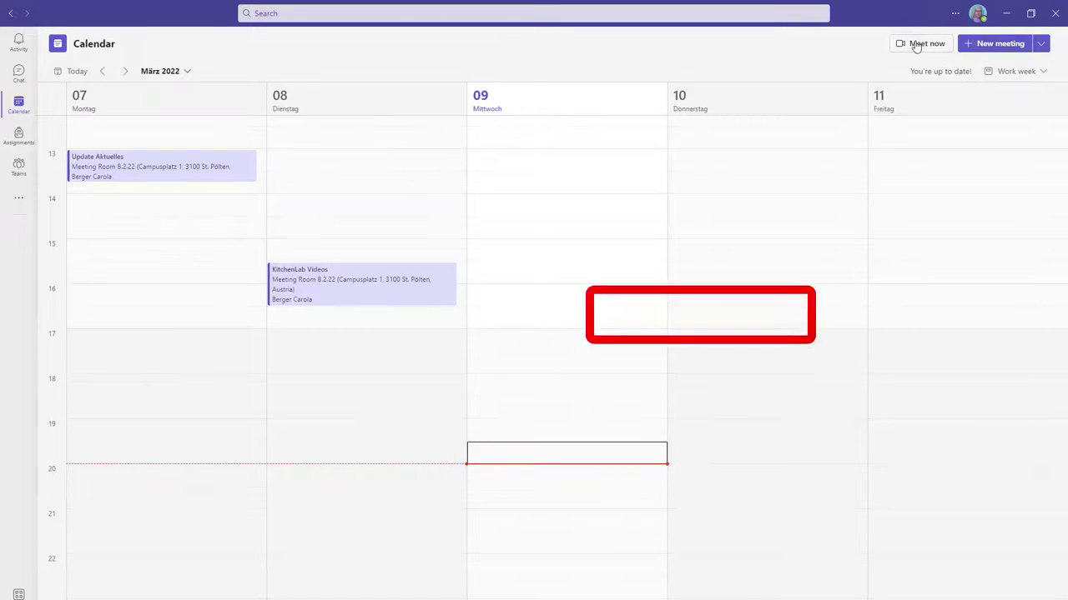
{"action": "left_click", "coordinate": [19, 167]}
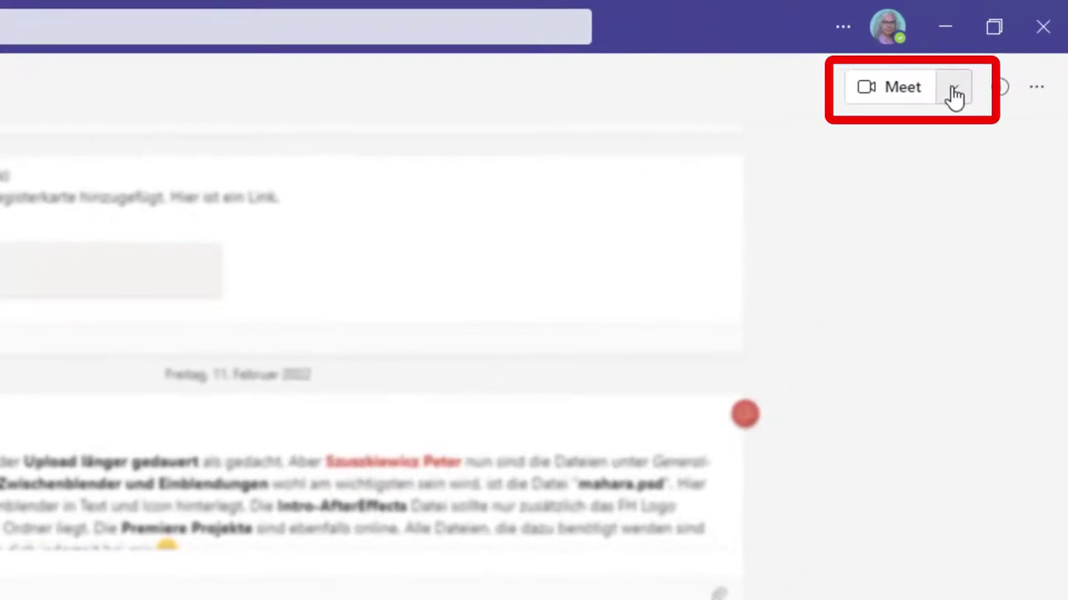
{"action": "left_click", "coordinate": [977, 75]}
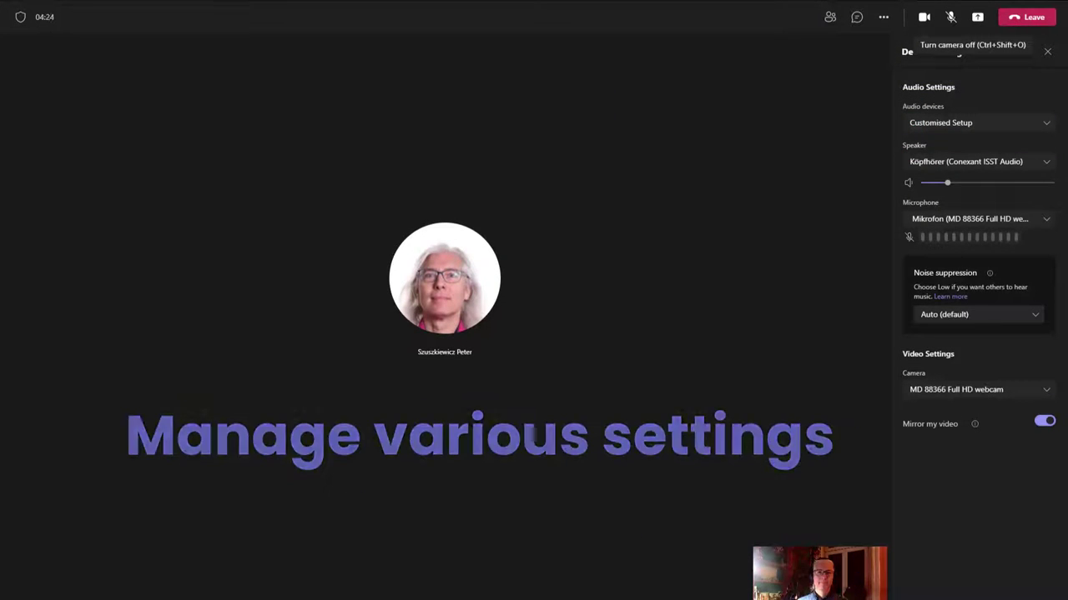
- Check the meeting's audio device settings, then turn the camera on and back off
{"action": "left_click", "coordinate": [885, 17]}
{"action": "left_click", "coordinate": [905, 44]}
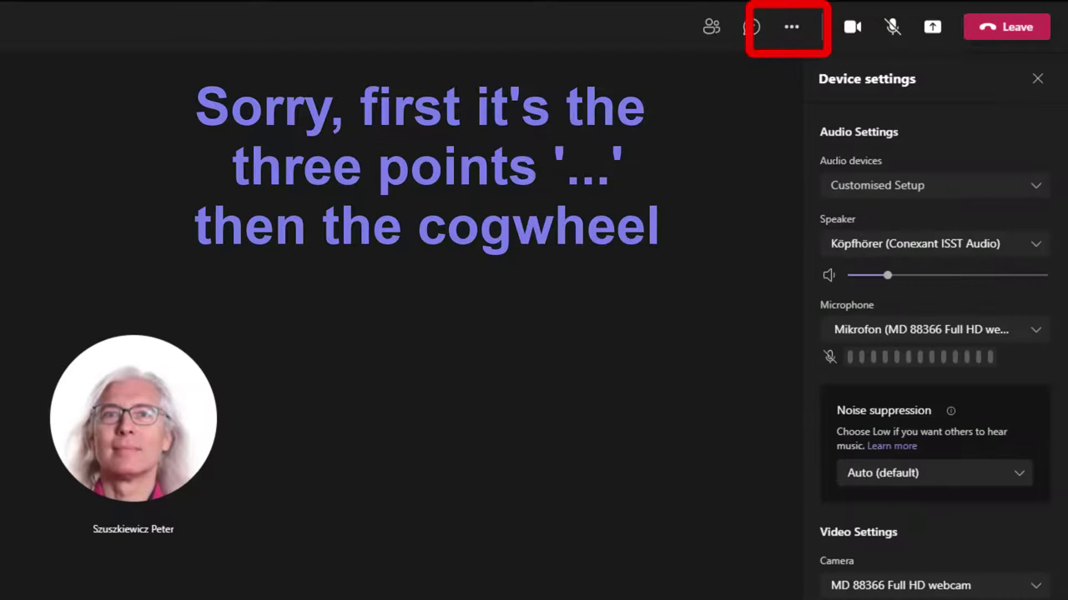
{"action": "left_click", "coordinate": [865, 187]}
{"action": "left_click", "coordinate": [862, 215]}
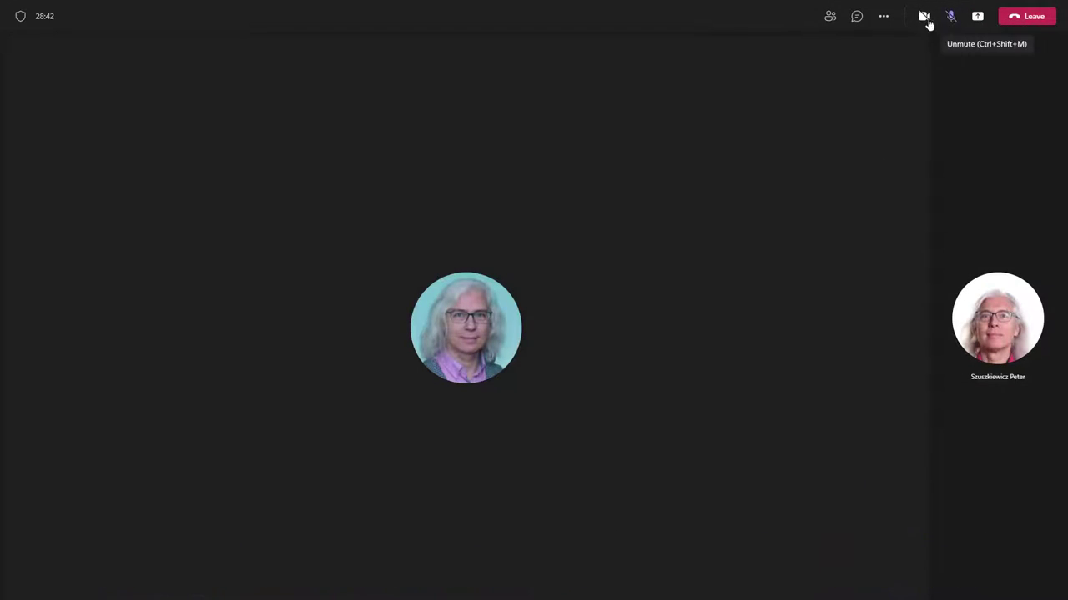
{"action": "left_click", "coordinate": [924, 16]}
{"action": "left_click", "coordinate": [924, 16]}
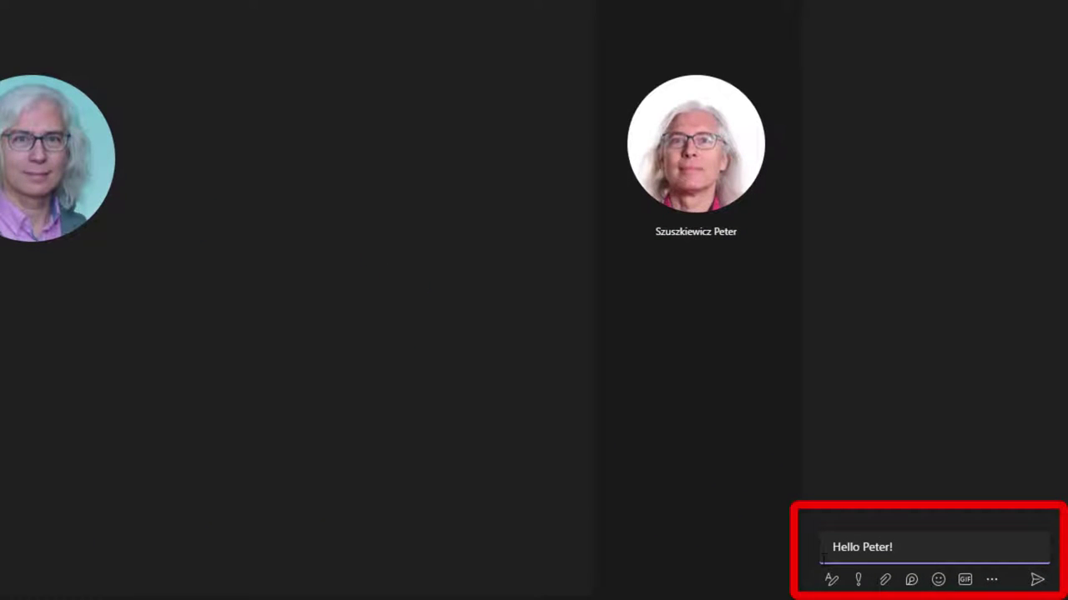
- Send the chat greeting, then react with Like, Love, Applause, Laugh, Surprised and raise a hand
{"action": "left_click", "coordinate": [1034, 584]}
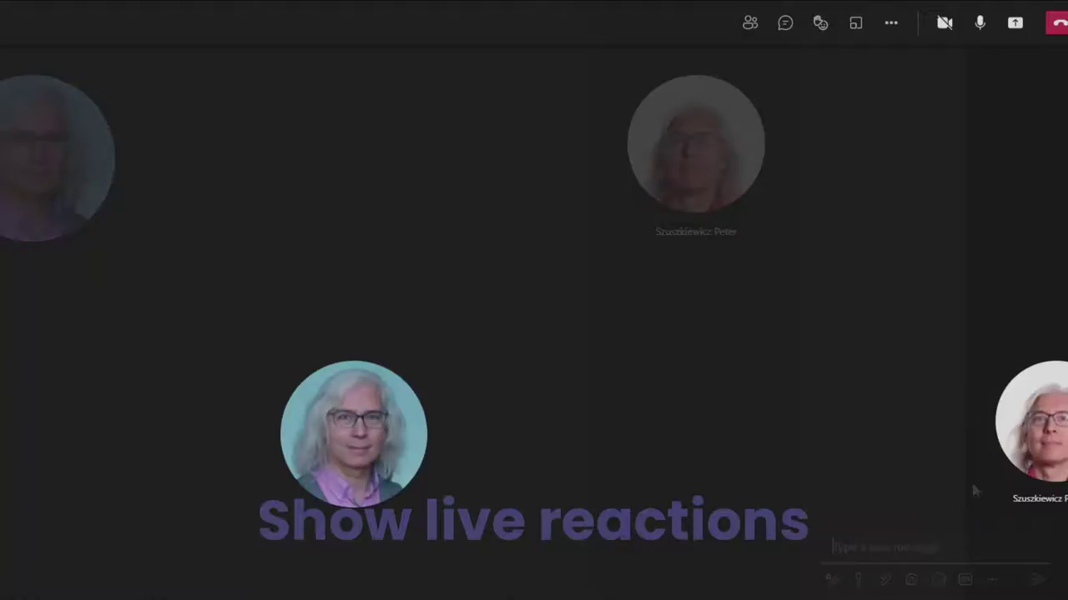
{"action": "left_click", "coordinate": [817, 21]}
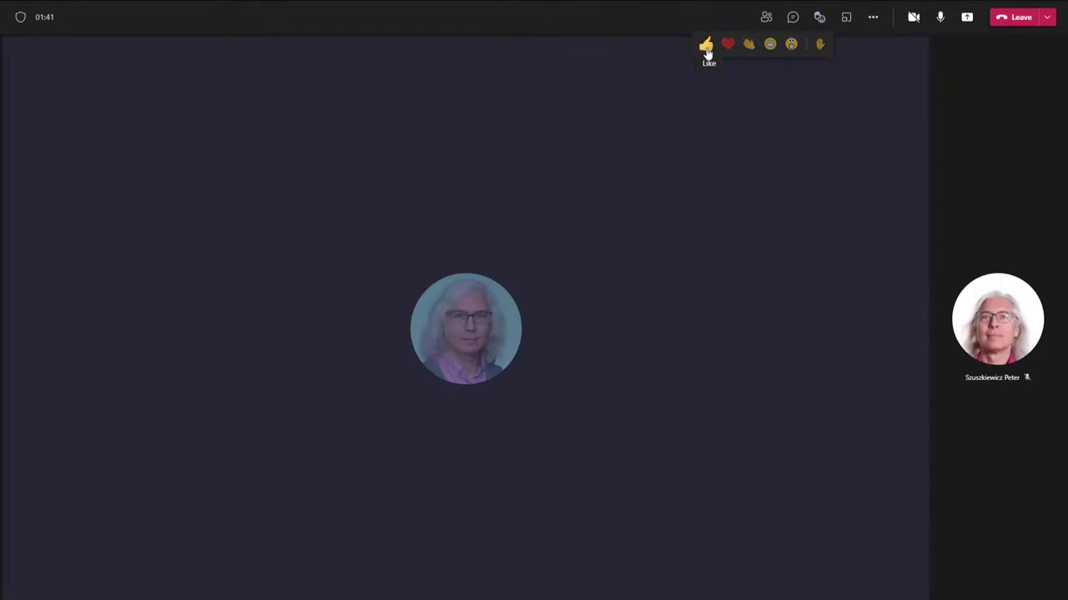
{"action": "left_click", "coordinate": [706, 48]}
{"action": "left_click", "coordinate": [728, 48]}
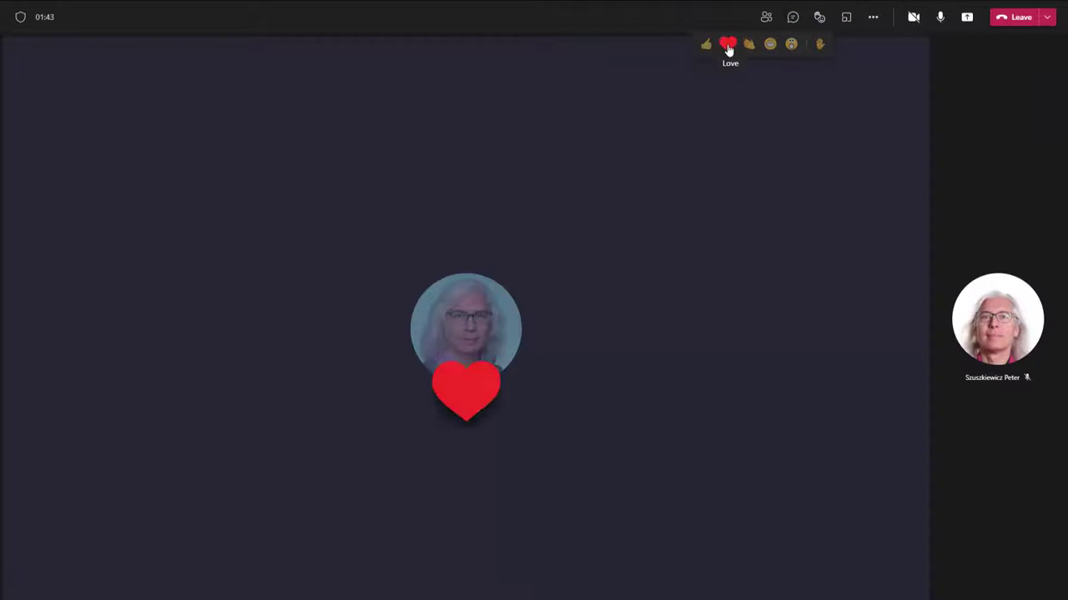
{"action": "left_click", "coordinate": [748, 43]}
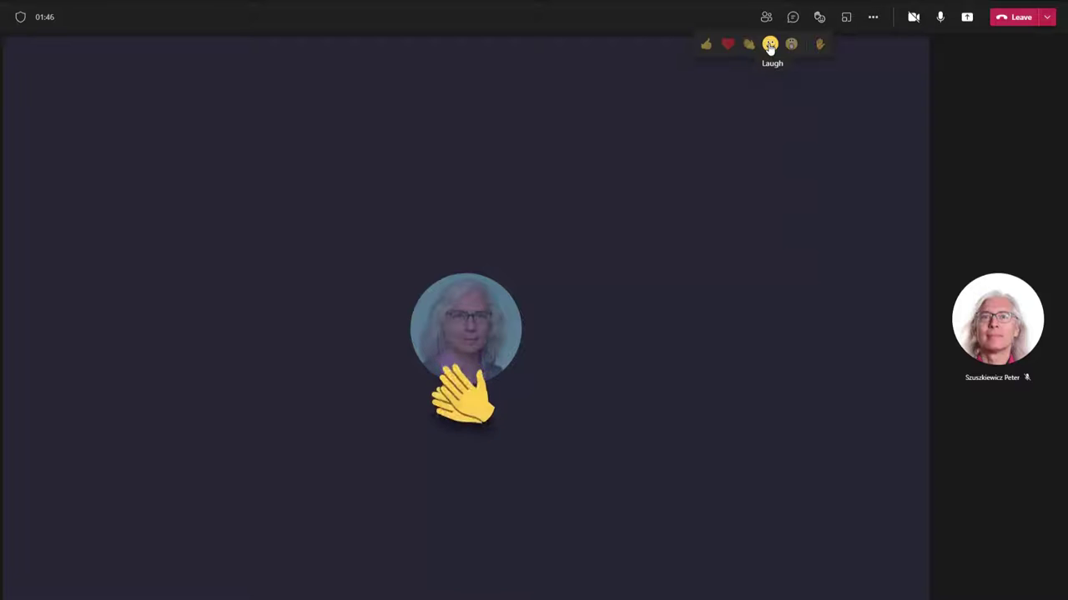
{"action": "left_click", "coordinate": [769, 46]}
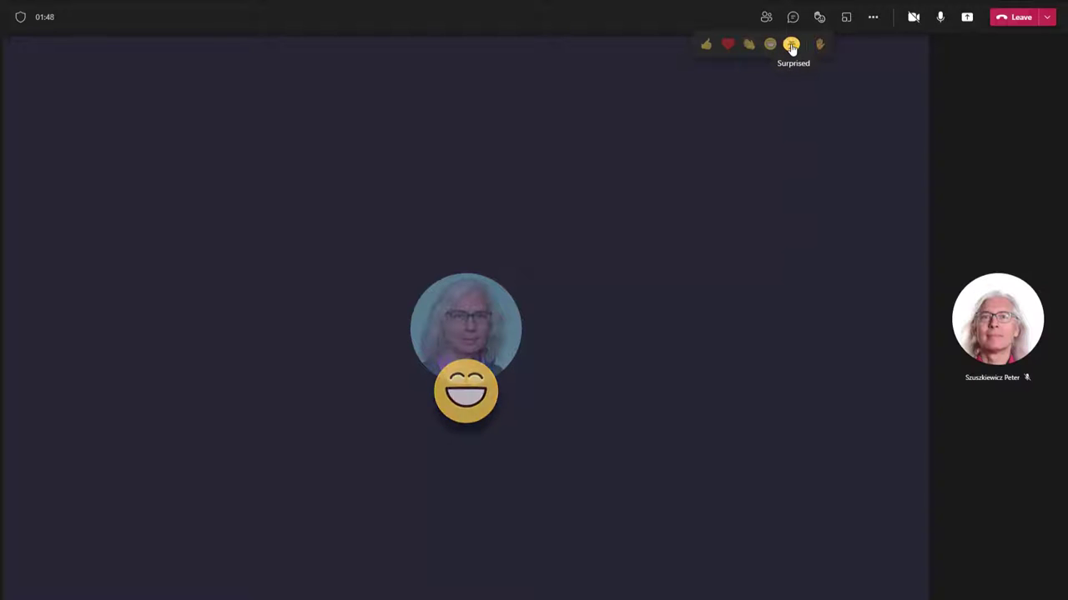
{"action": "left_click", "coordinate": [791, 46]}
{"action": "left_click", "coordinate": [820, 44]}
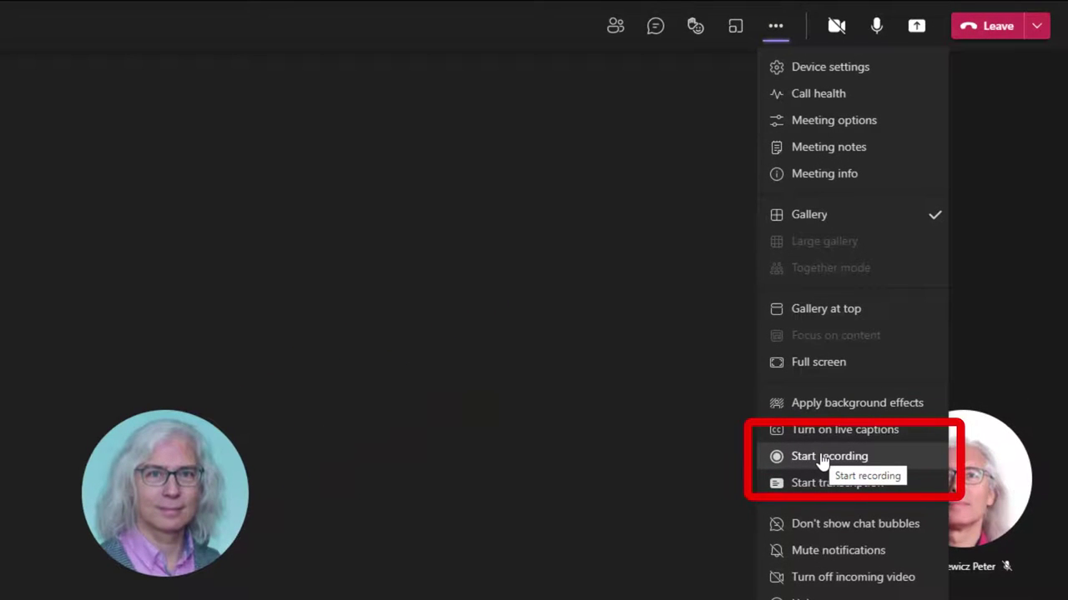
- Start recording with transcription, dismiss the notices, then stop both recording and transcription
{"action": "left_click", "coordinate": [823, 458]}
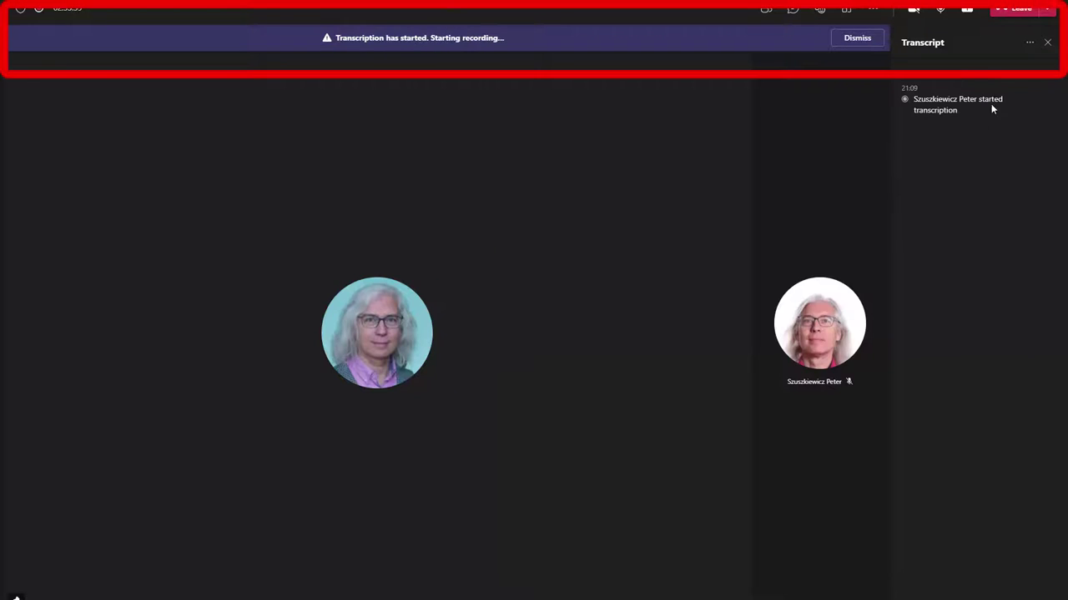
{"action": "left_click", "coordinate": [858, 39]}
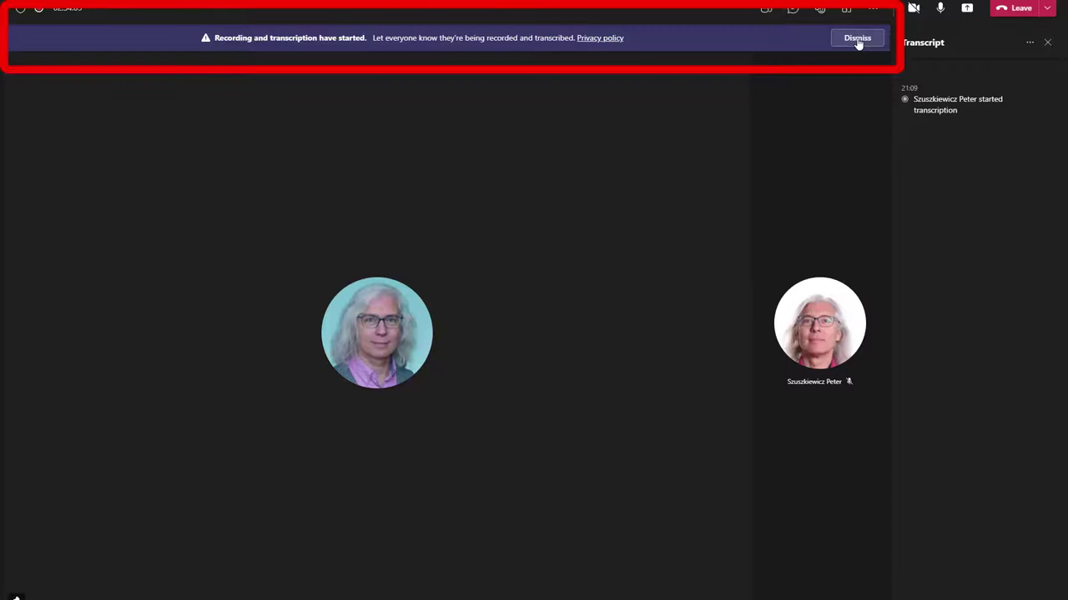
{"action": "left_click", "coordinate": [858, 40]}
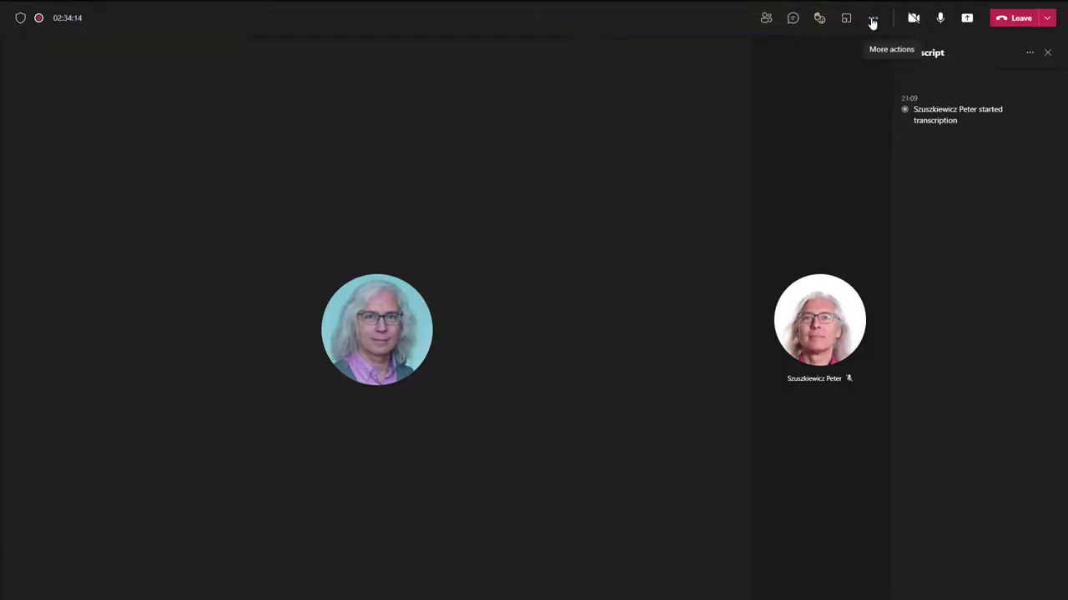
{"action": "left_click", "coordinate": [872, 22]}
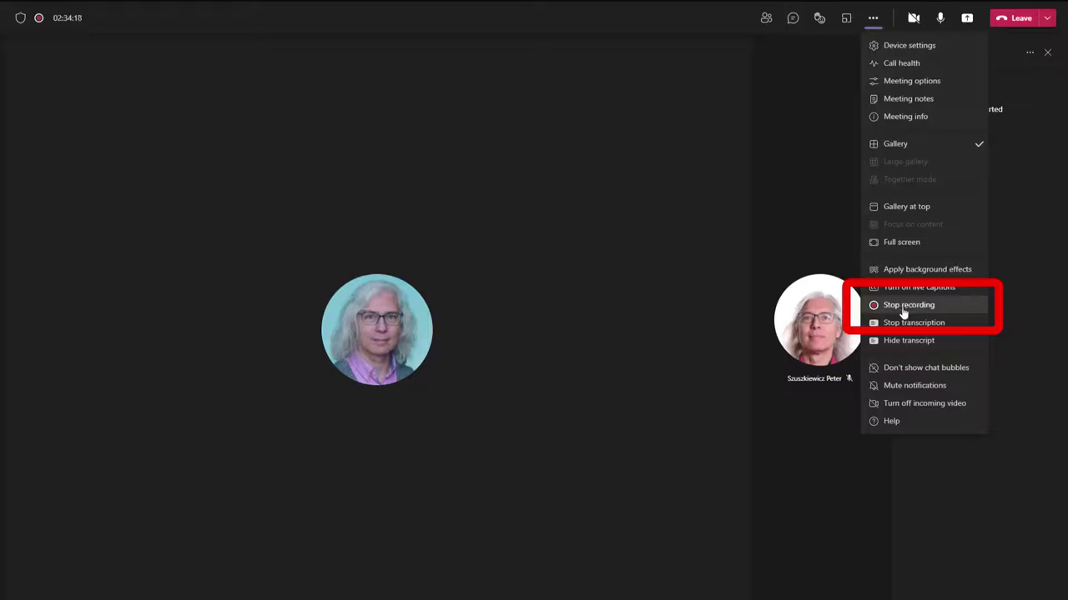
{"action": "left_click", "coordinate": [903, 310]}
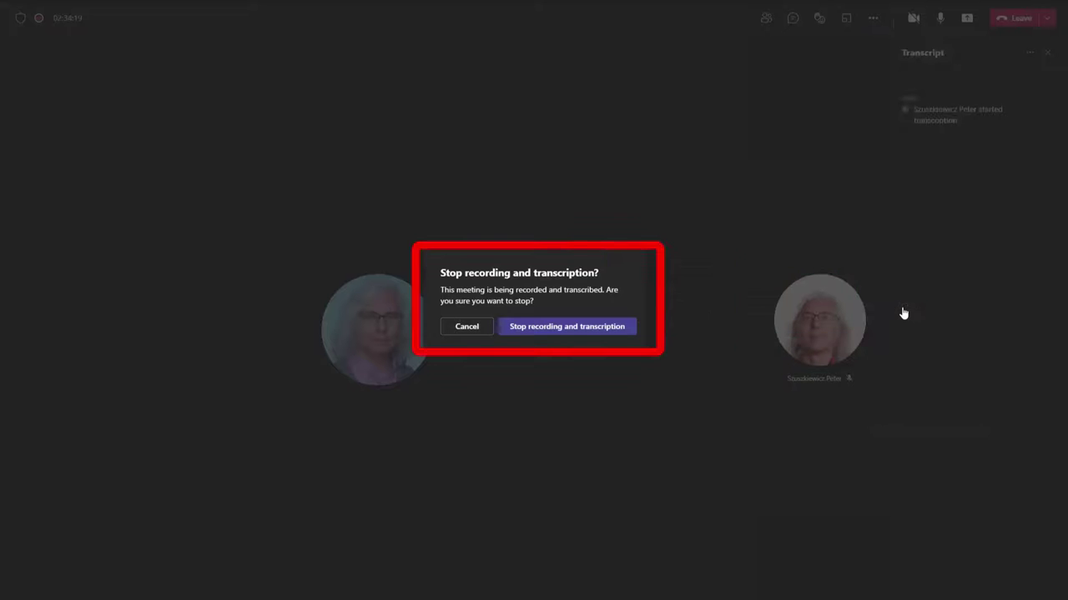
{"action": "left_click", "coordinate": [573, 331]}
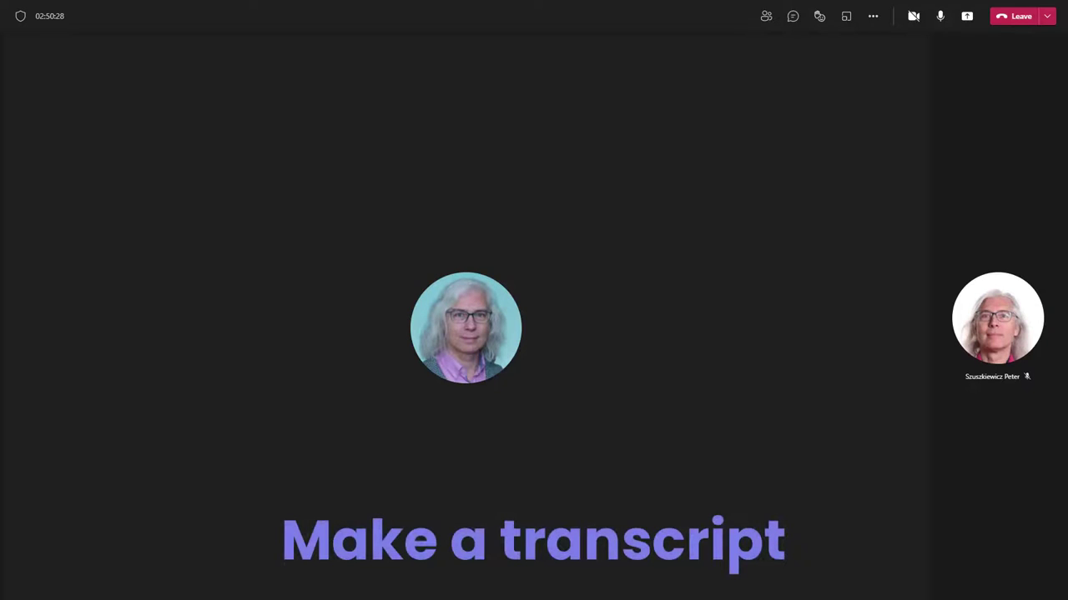
- Start transcribing the meeting and turn on live captions from More actions
{"action": "left_click", "coordinate": [874, 20]}
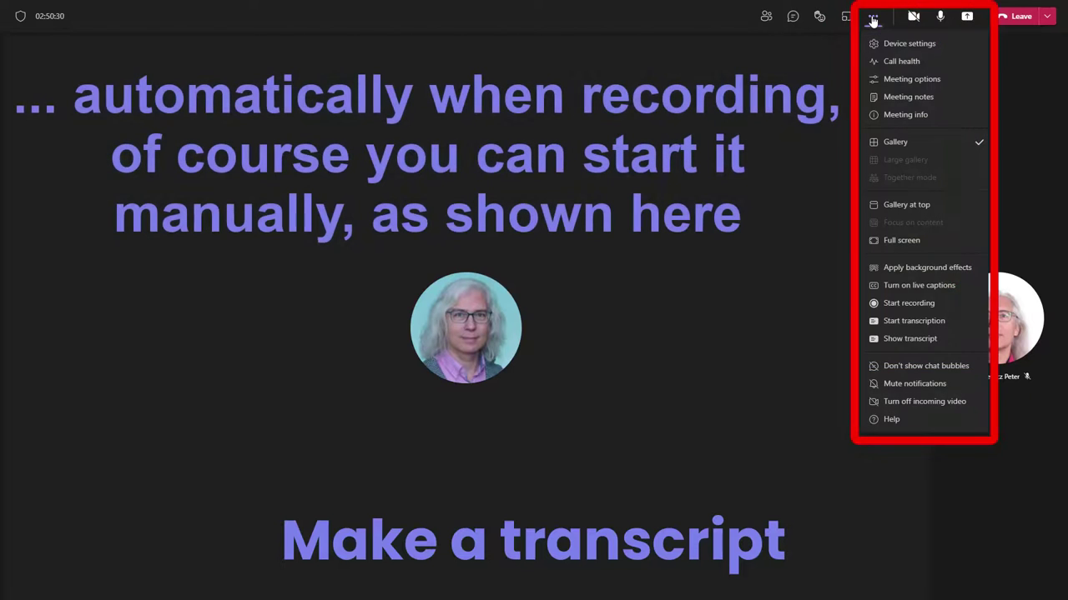
{"action": "left_click", "coordinate": [868, 323]}
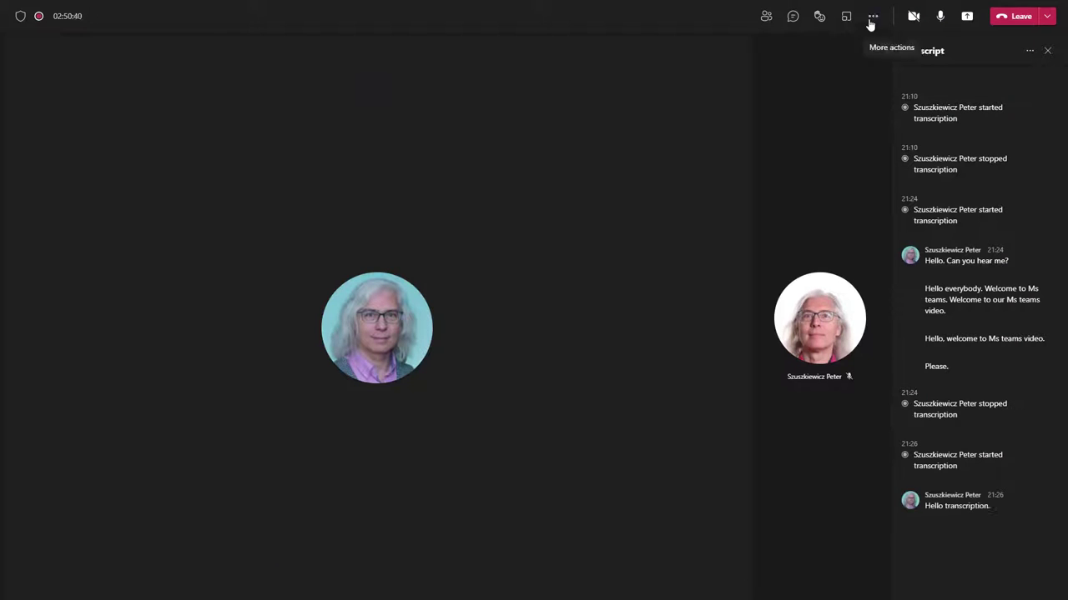
{"action": "left_click", "coordinate": [871, 19]}
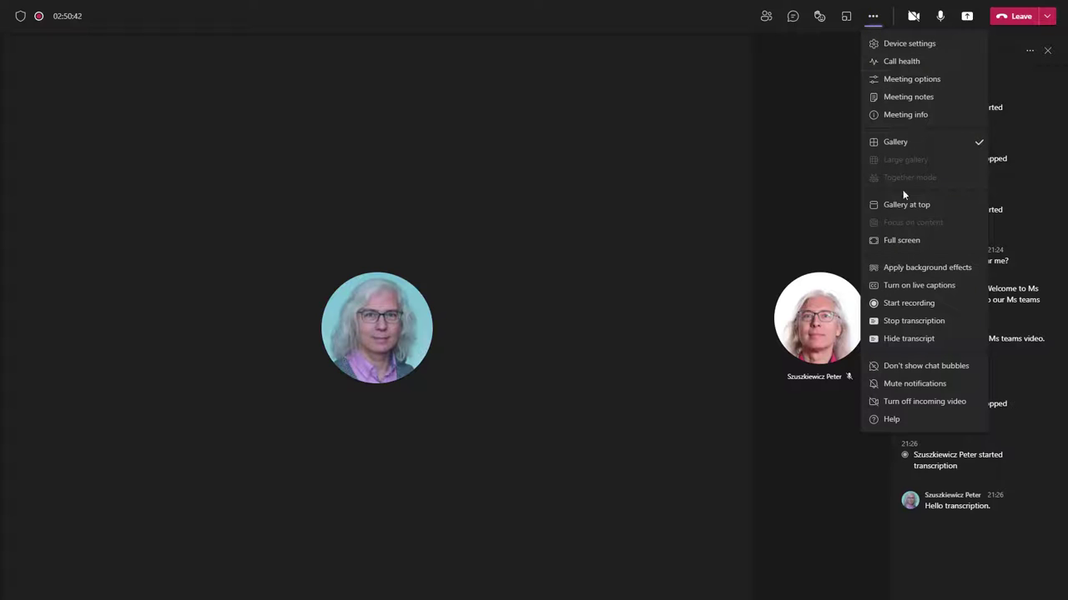
{"action": "left_click", "coordinate": [900, 286]}
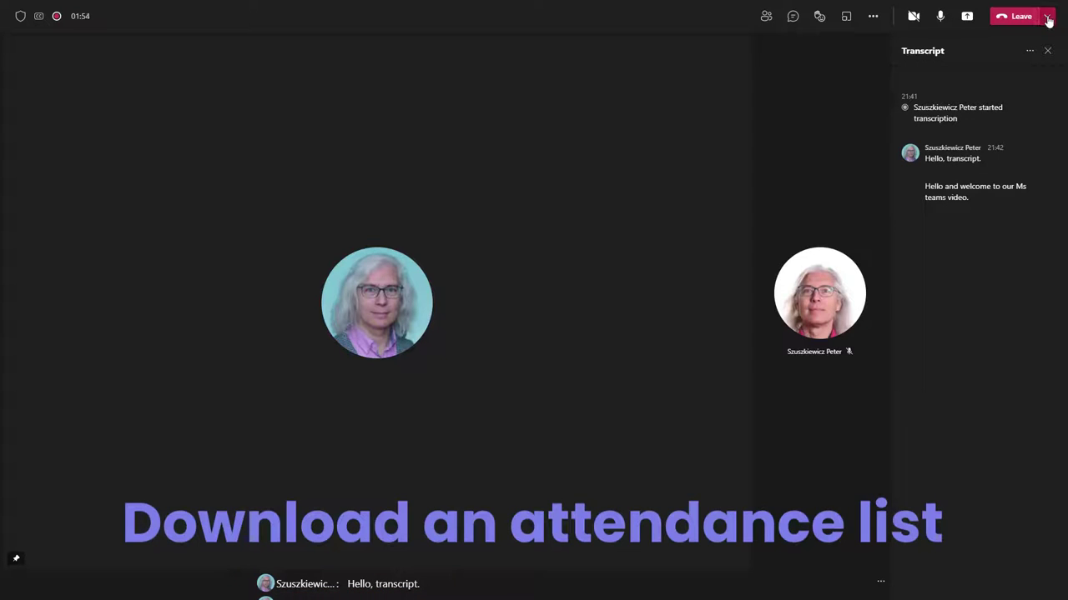
{"action": "left_click", "coordinate": [1048, 17]}
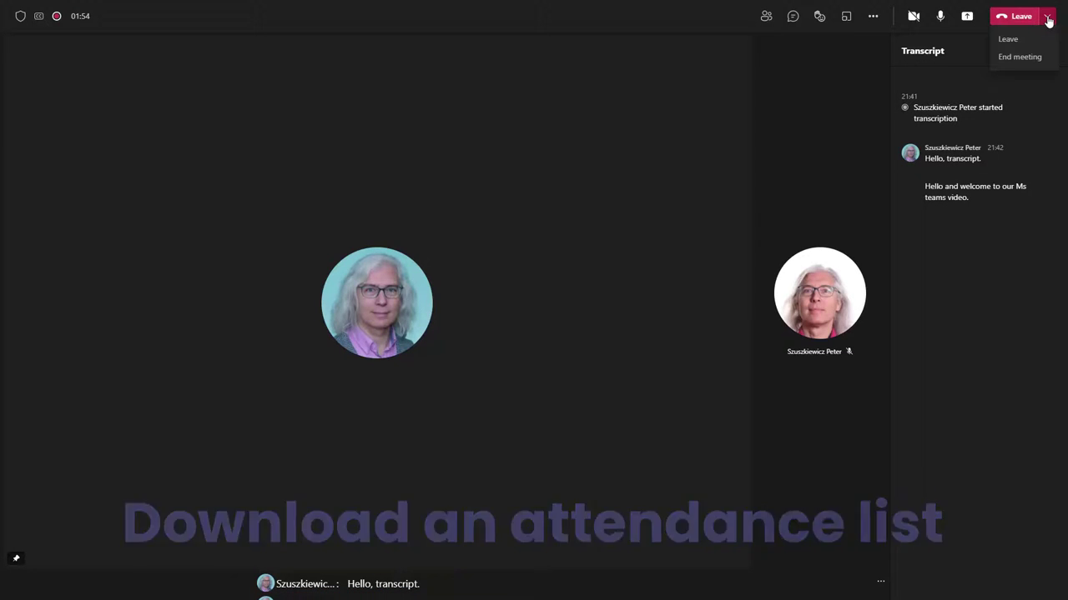
- End the meeting for everyone and copy a link to the 1m 1s recording
{"action": "left_click", "coordinate": [1026, 58]}
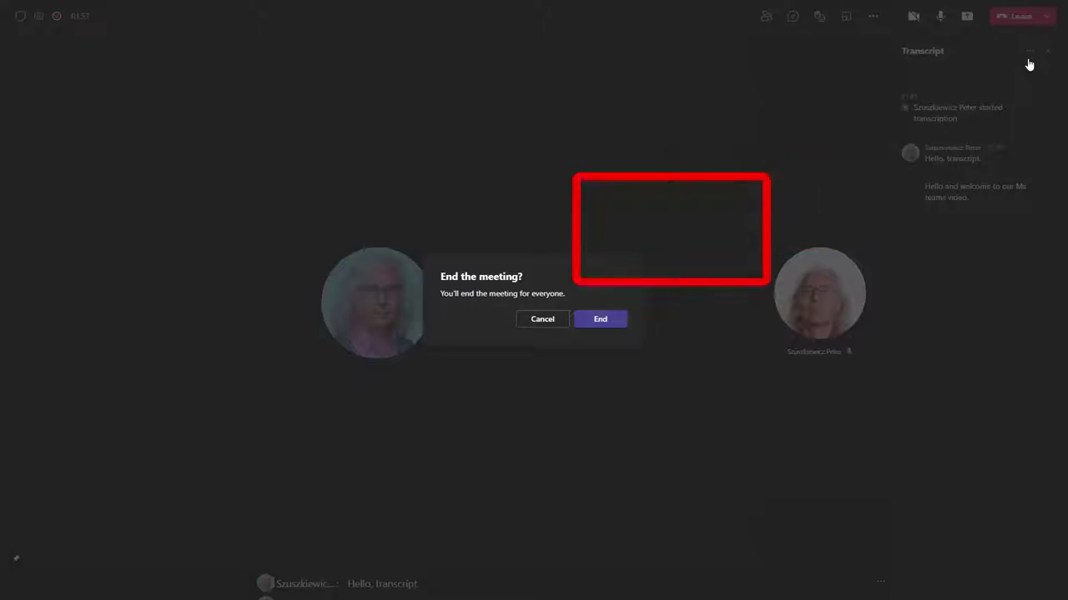
{"action": "left_click", "coordinate": [618, 329]}
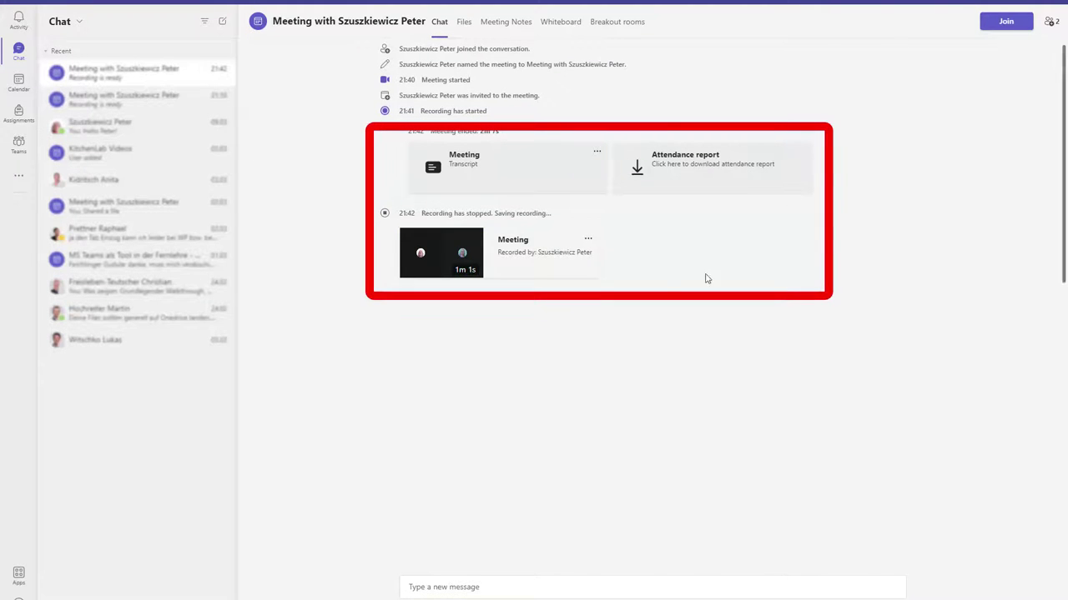
{"action": "left_click", "coordinate": [588, 242]}
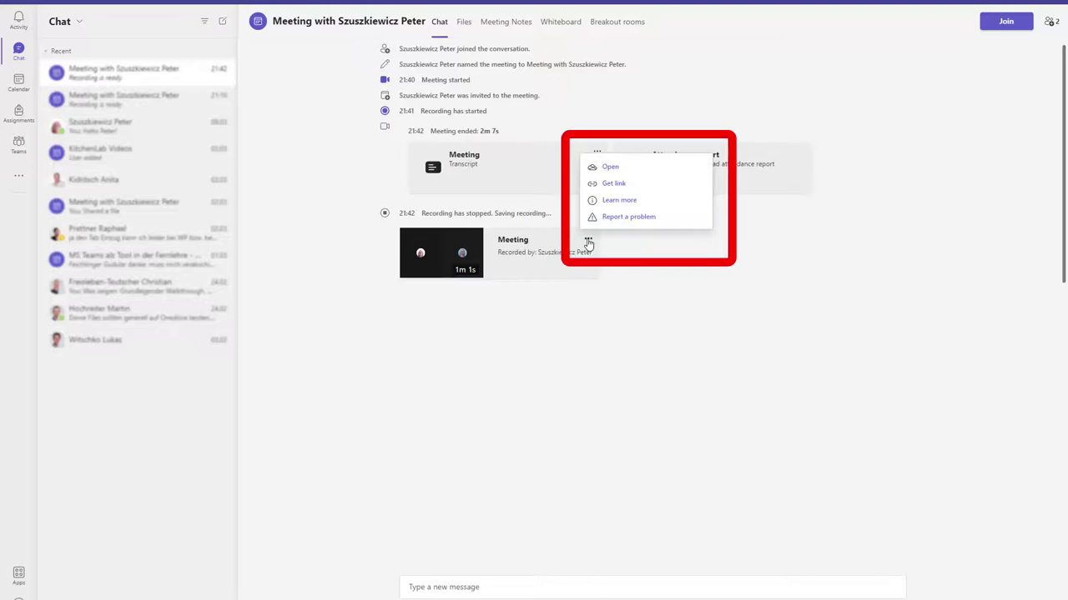
{"action": "left_click", "coordinate": [613, 184]}
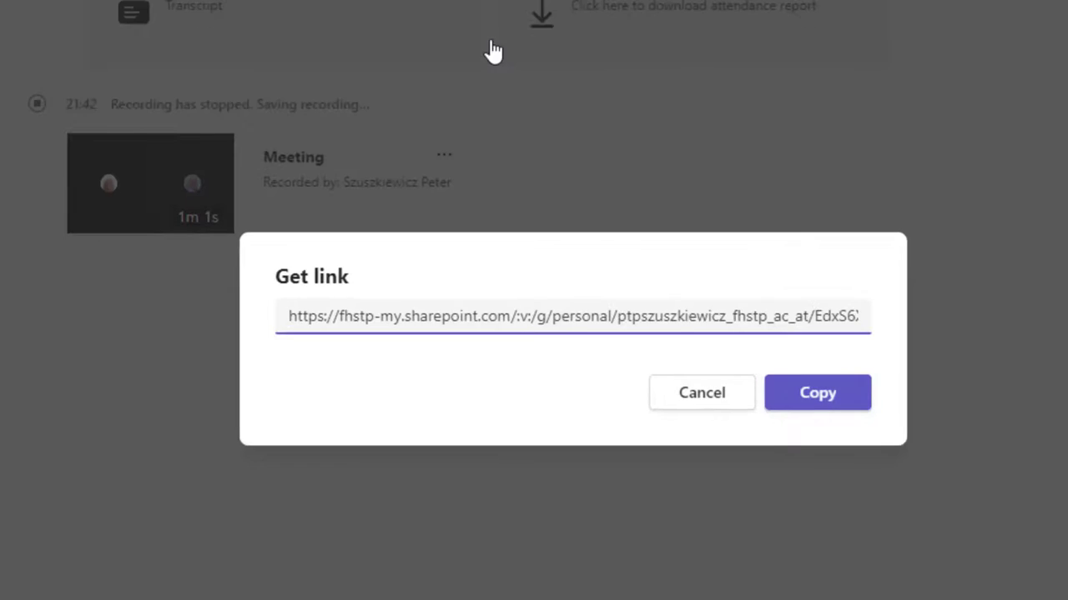
{"action": "left_click", "coordinate": [817, 393]}
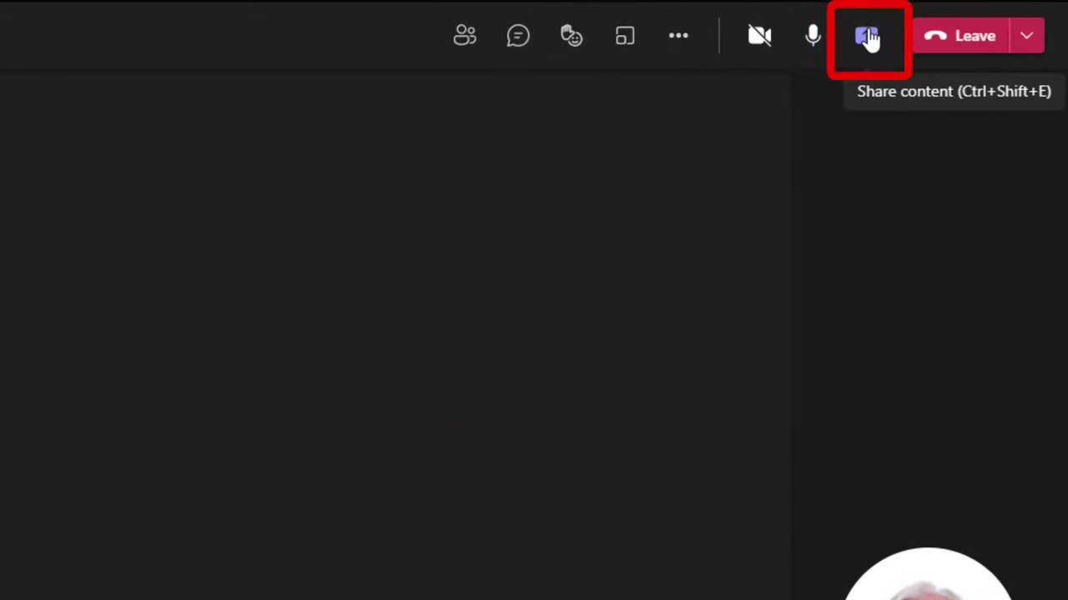
- Review the presenter modes and window list, then share the first whole screen and Alt+Tab
{"action": "left_click", "coordinate": [868, 38]}
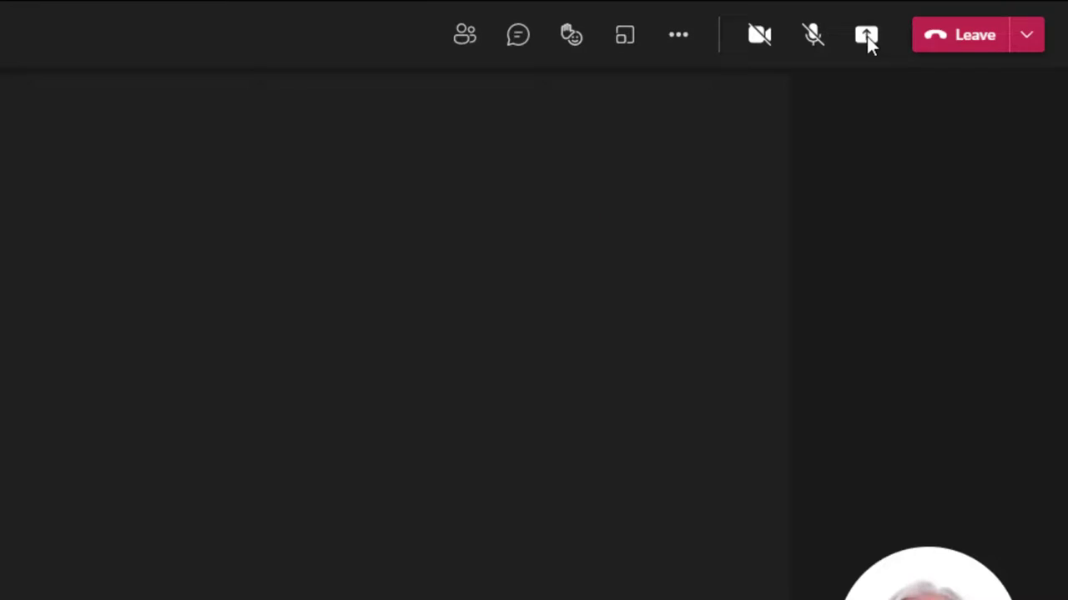
{"action": "left_click", "coordinate": [866, 37]}
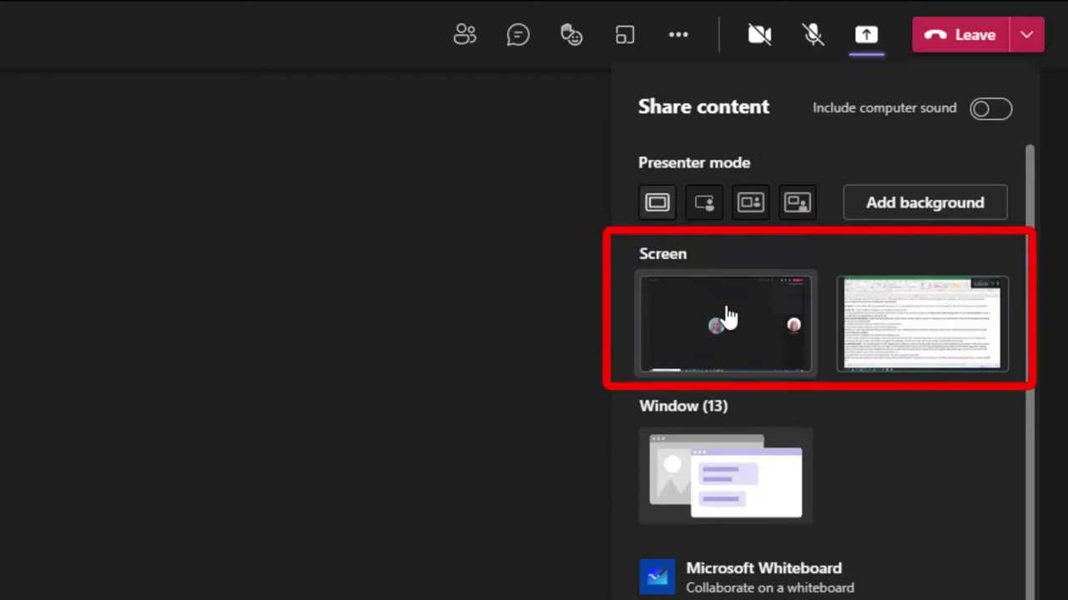
{"action": "left_click", "coordinate": [752, 493]}
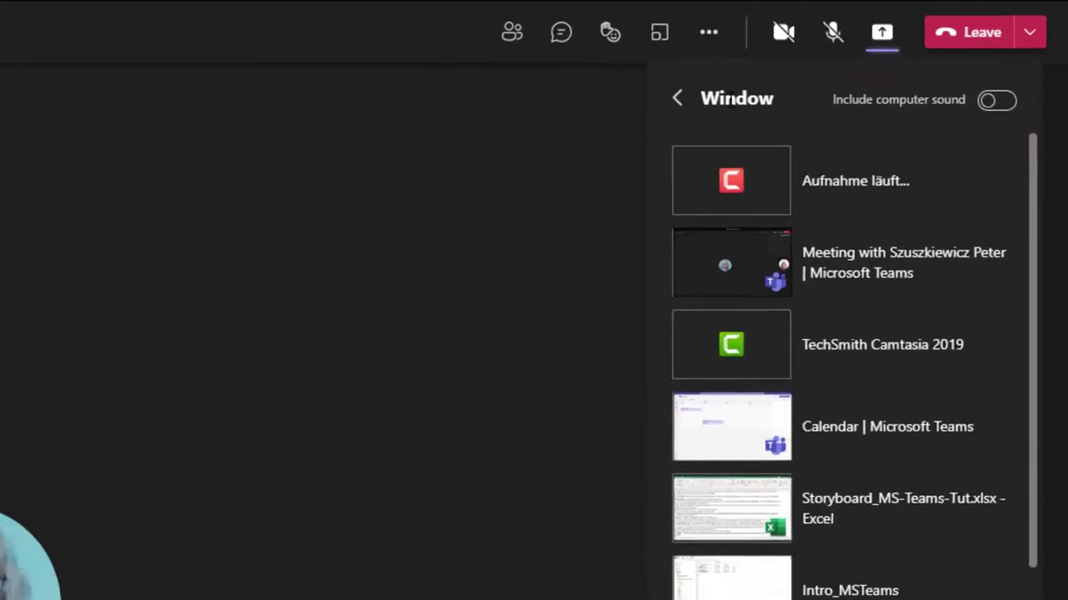
{"action": "left_click", "coordinate": [677, 98]}
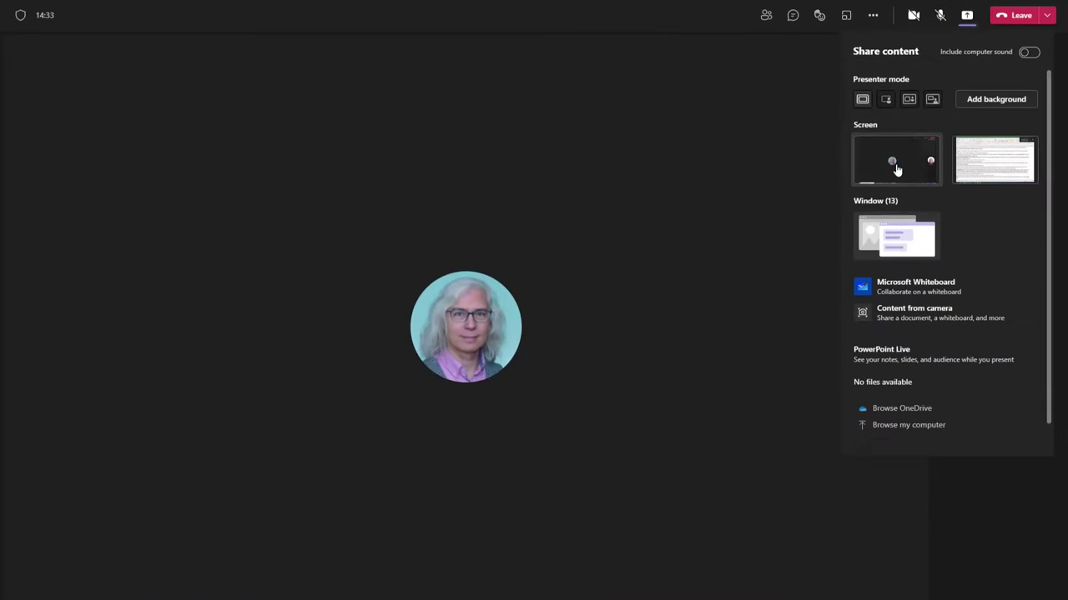
{"action": "left_click", "coordinate": [897, 170]}
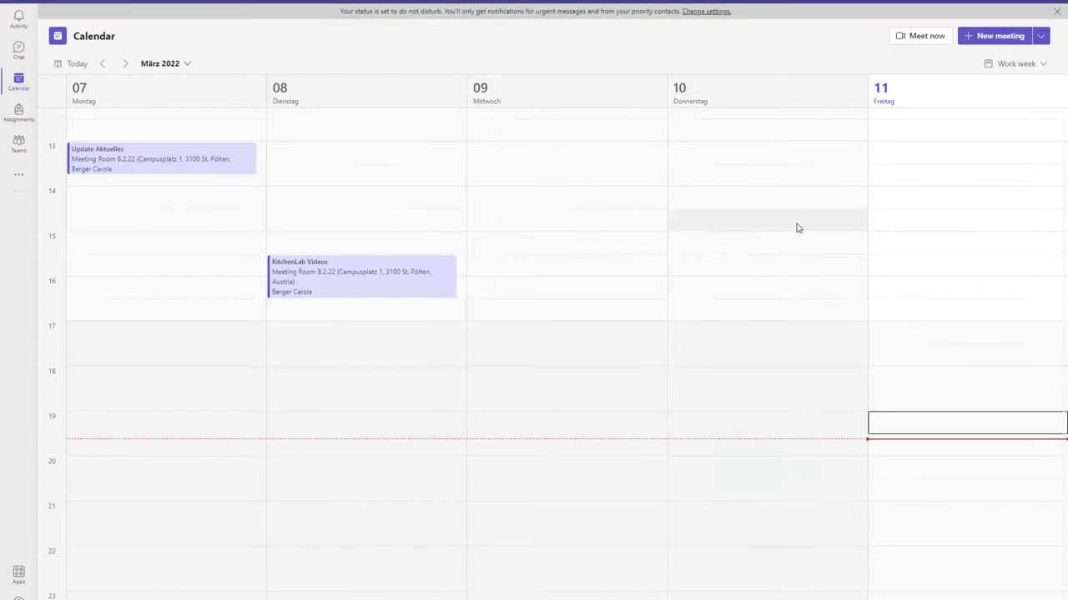
{"action": "key", "text": "alt+Tab"}
{"action": "key", "text": "alt+Tab"}
{"action": "key", "text": "alt+Tab"}
{"action": "key", "text": "alt+Tab"}
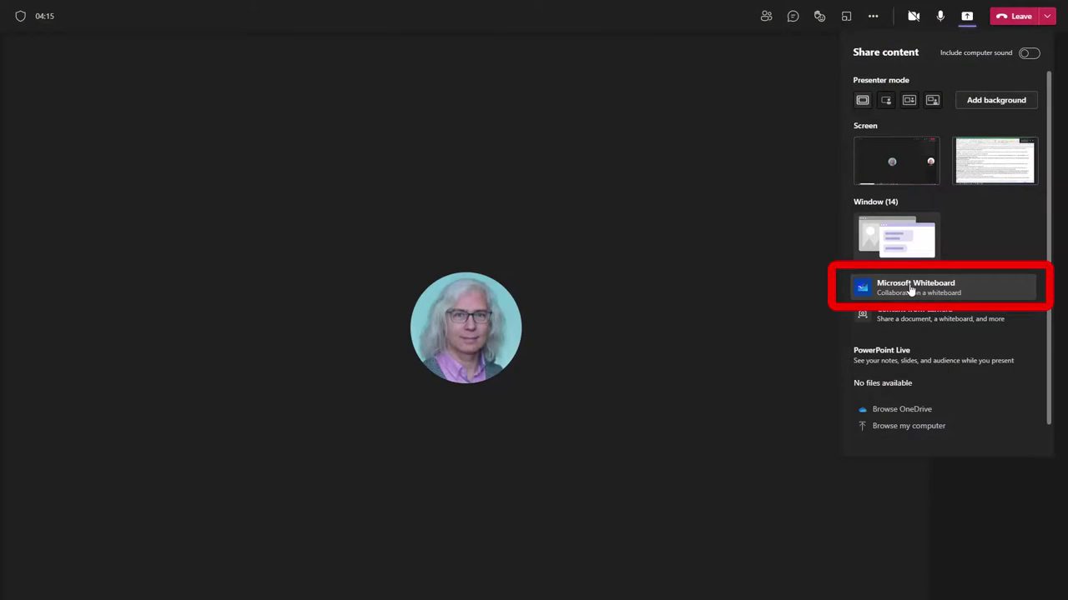
- Share a Microsoft Whiteboard that all participants can edit
{"action": "left_click", "coordinate": [877, 288]}
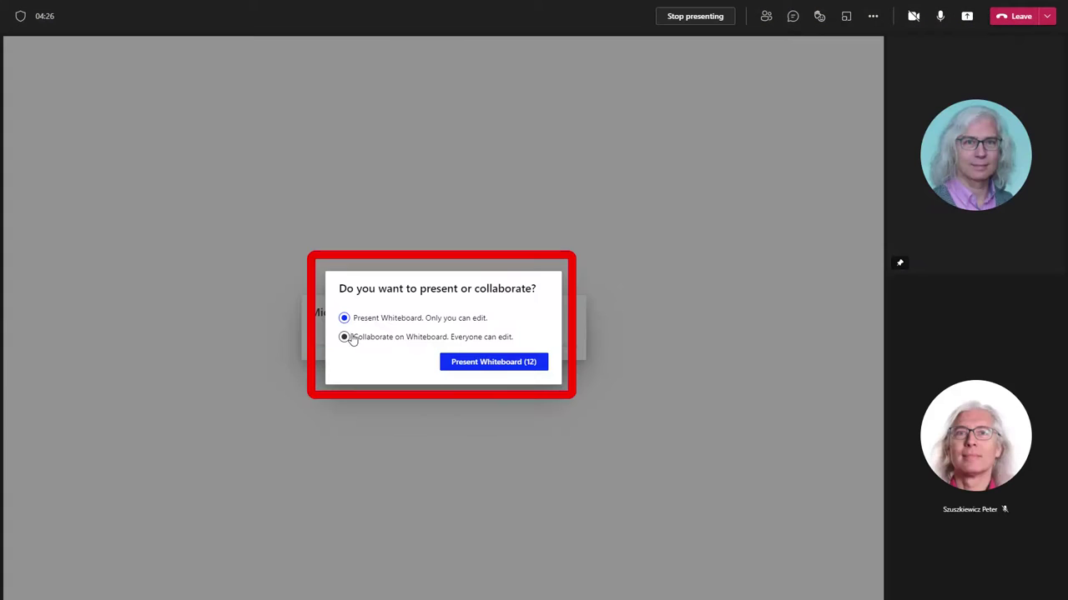
{"action": "left_click", "coordinate": [344, 337]}
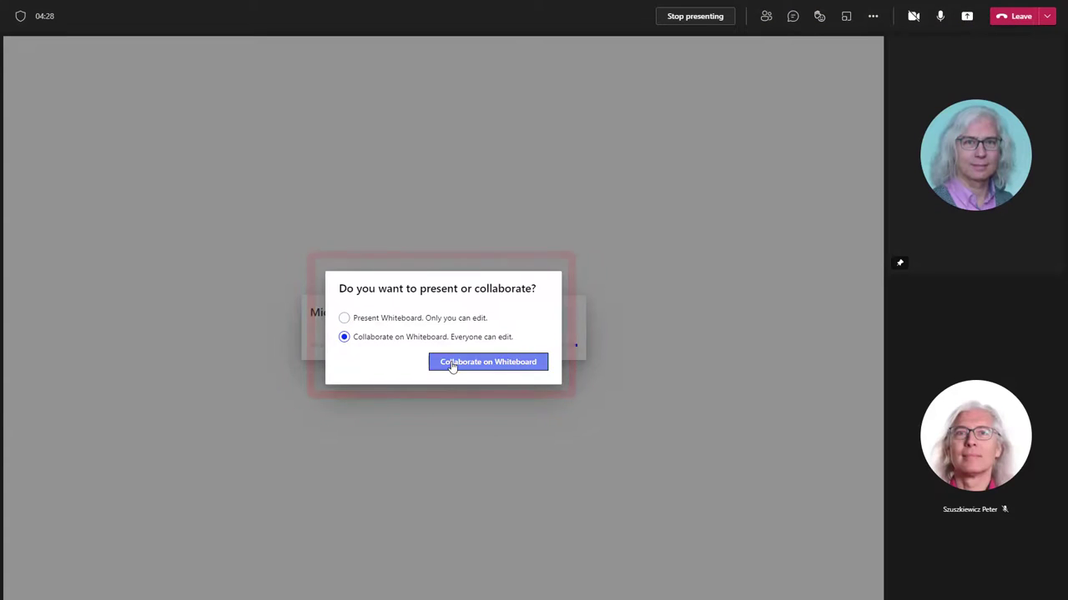
{"action": "left_click", "coordinate": [451, 365]}
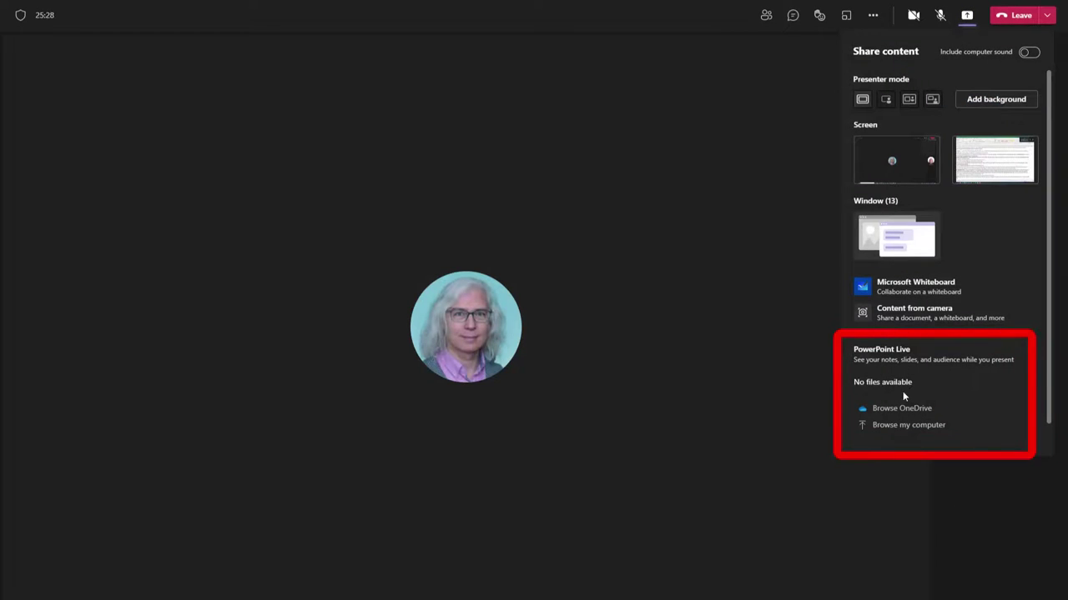
- Present PowerPoint.pptx with PowerPoint Live, switch slides, toggle private viewing, then stop presenting
{"action": "left_click", "coordinate": [903, 426]}
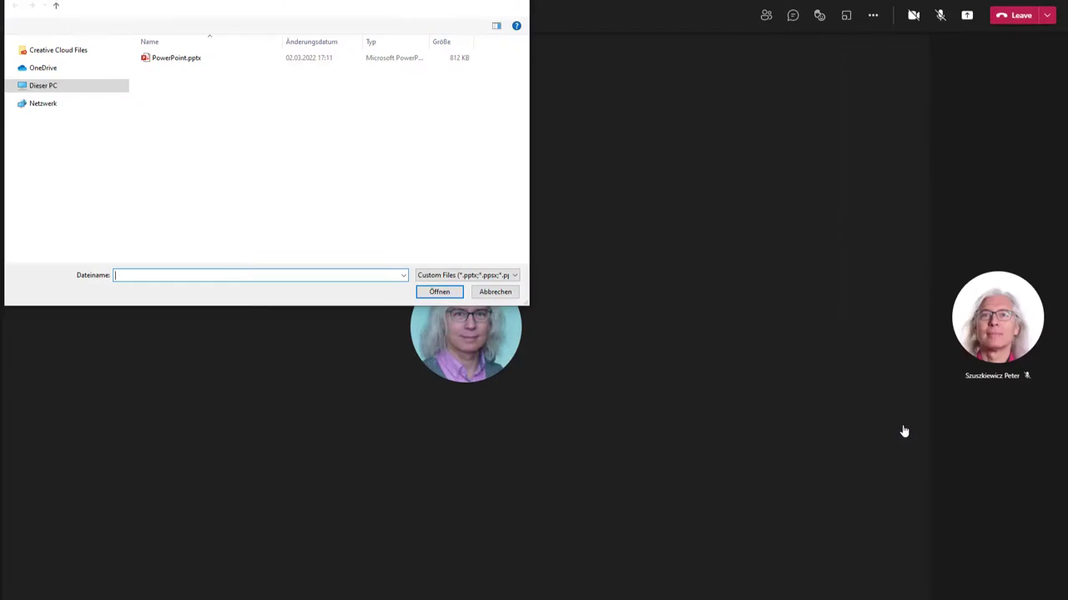
{"action": "double_click", "coordinate": [165, 56]}
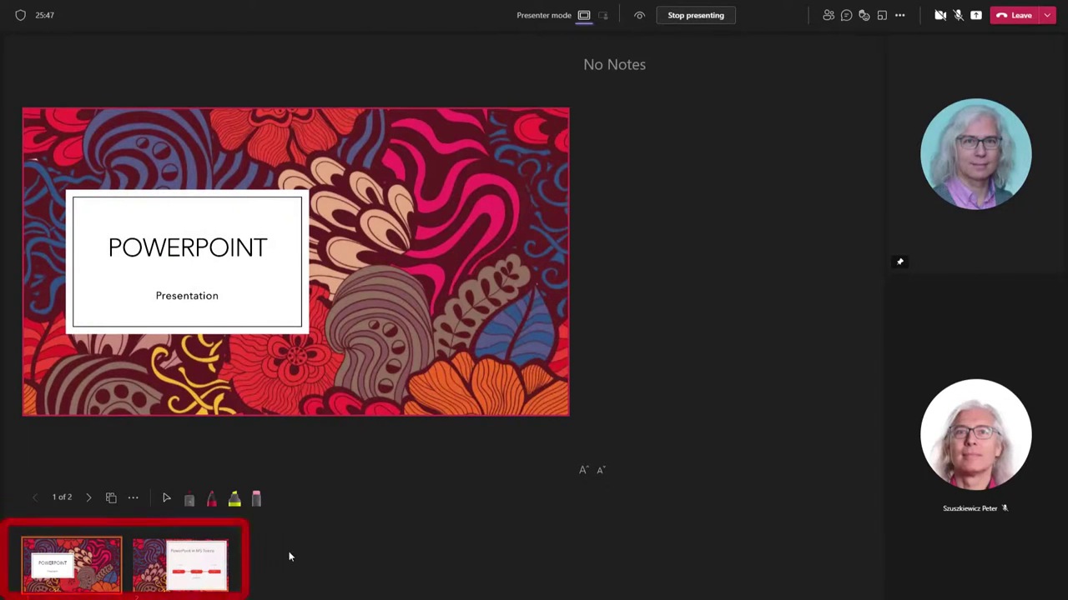
{"action": "left_click", "coordinate": [156, 567]}
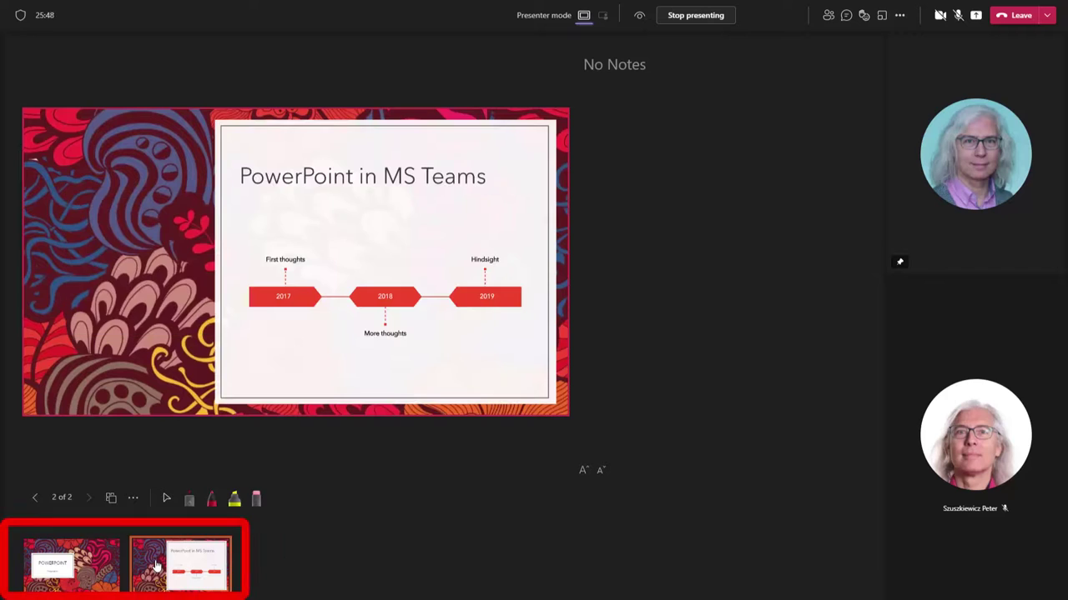
{"action": "left_click", "coordinate": [69, 567]}
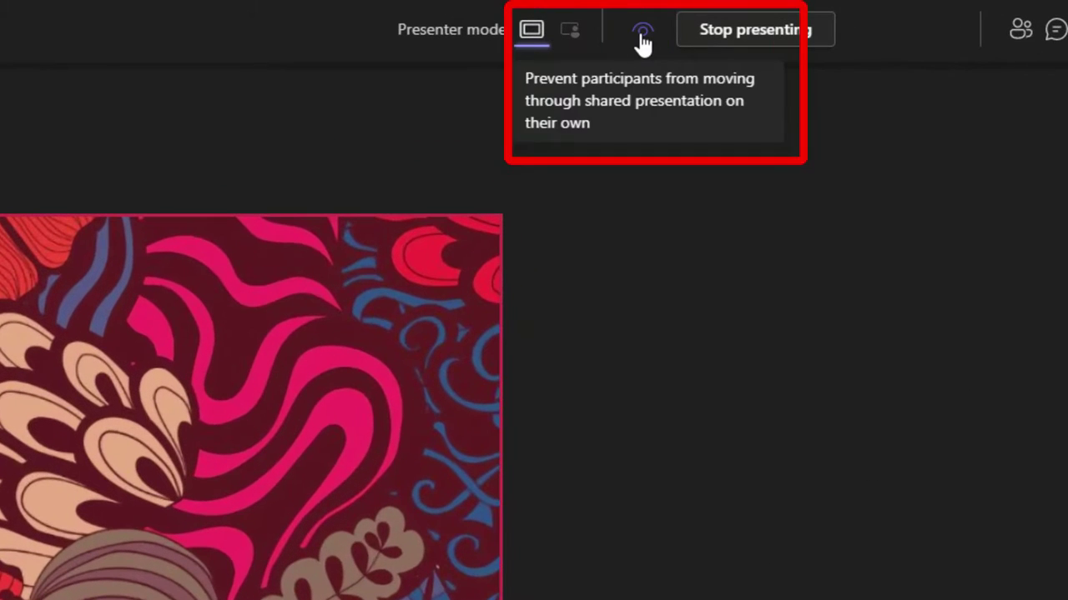
{"action": "left_click", "coordinate": [643, 33]}
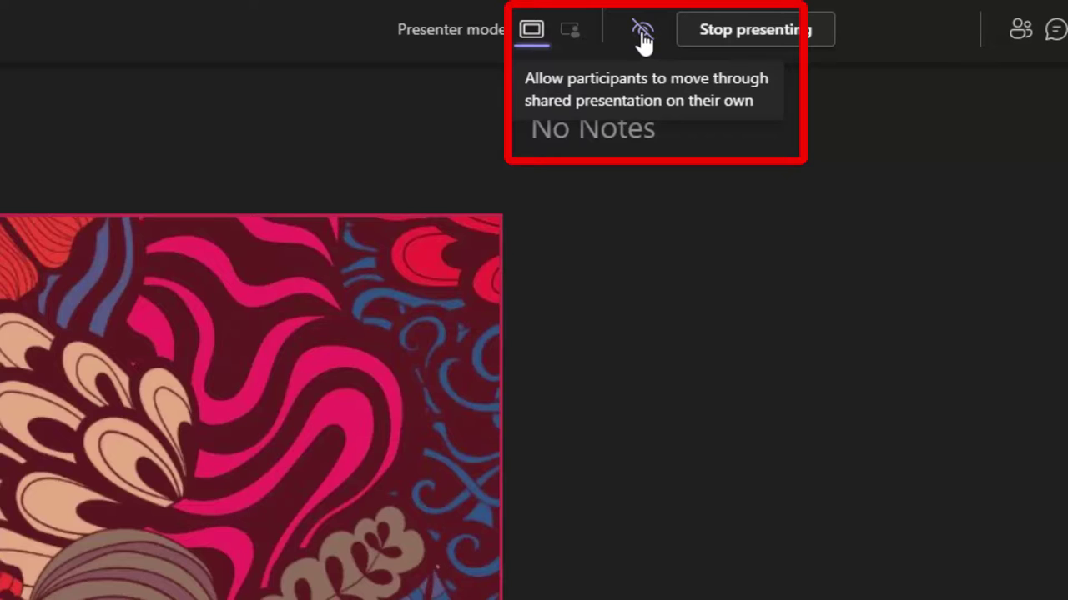
{"action": "left_click", "coordinate": [641, 35]}
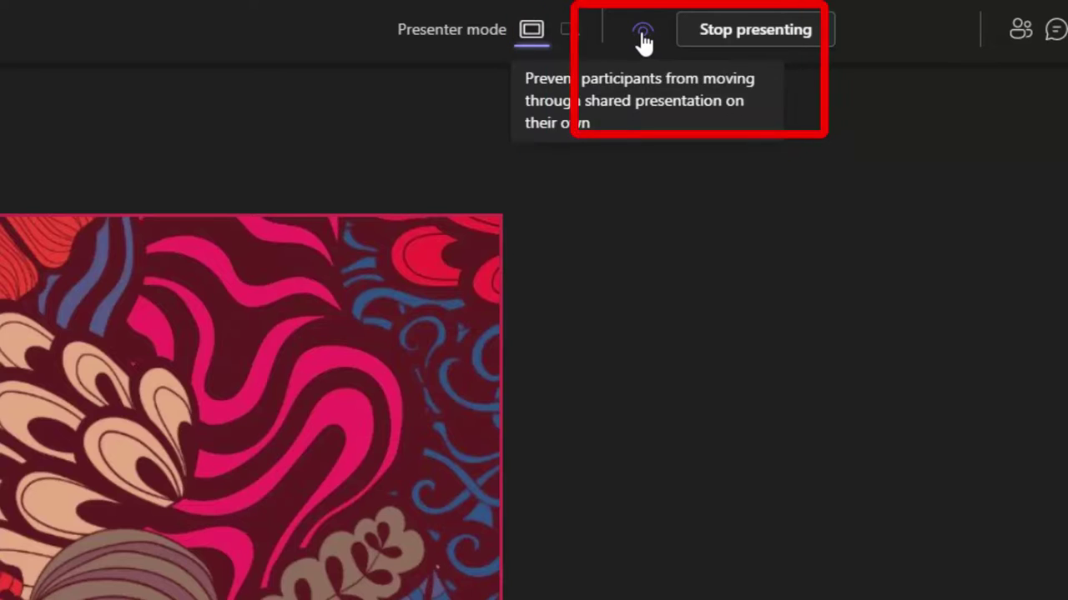
{"action": "left_click", "coordinate": [770, 31]}
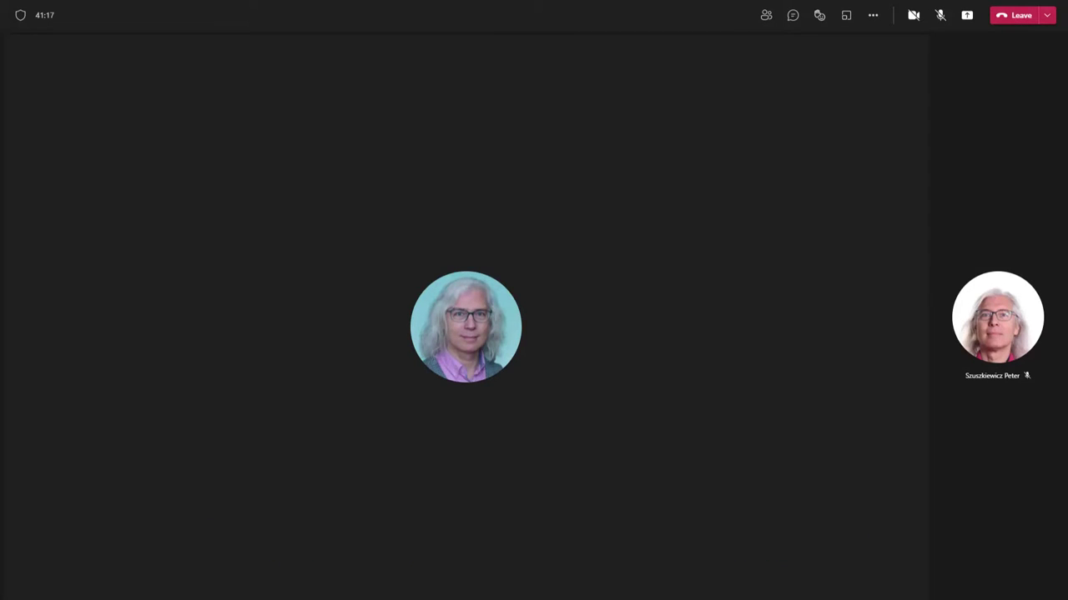
- Create 2 breakout rooms with automatic assignment, then add a third room
{"action": "left_click", "coordinate": [846, 16]}
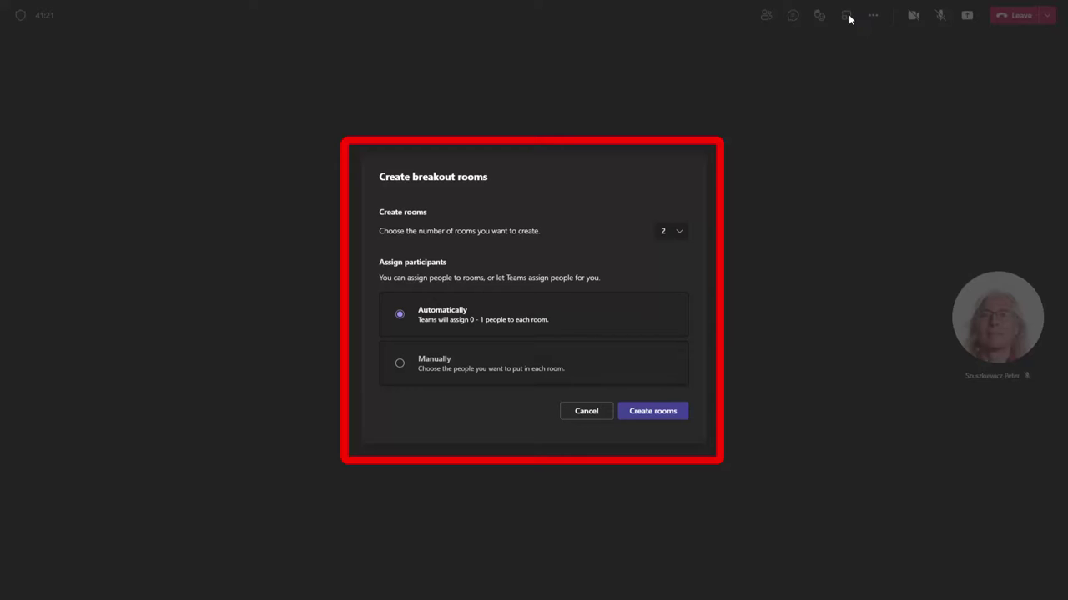
{"action": "left_click", "coordinate": [680, 232]}
{"action": "scroll", "coordinate": [671, 310], "scroll_direction": "down", "scroll_amount": 8}
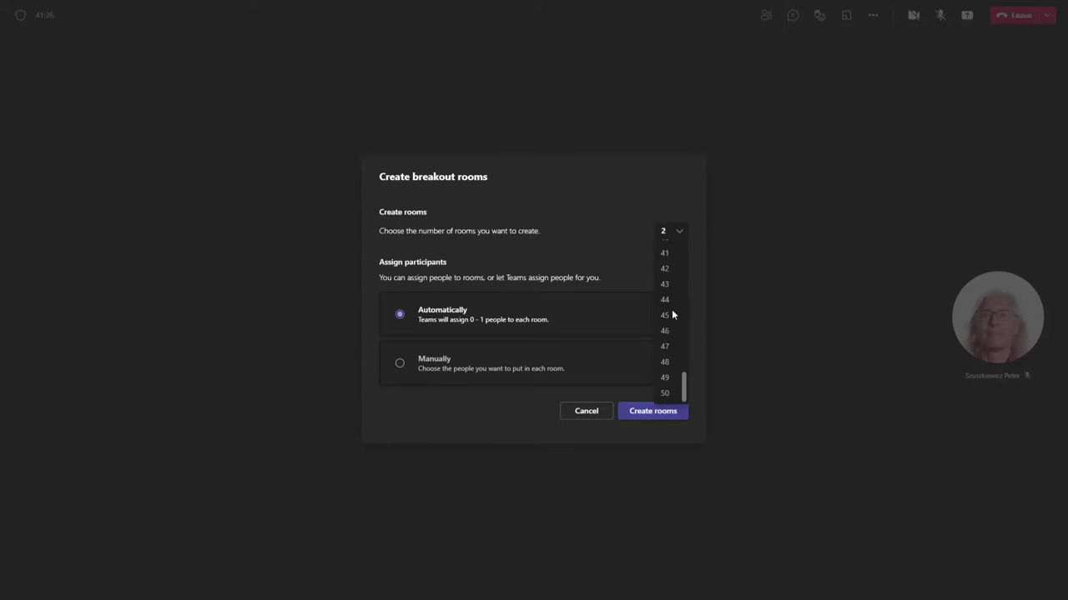
{"action": "left_click", "coordinate": [634, 187]}
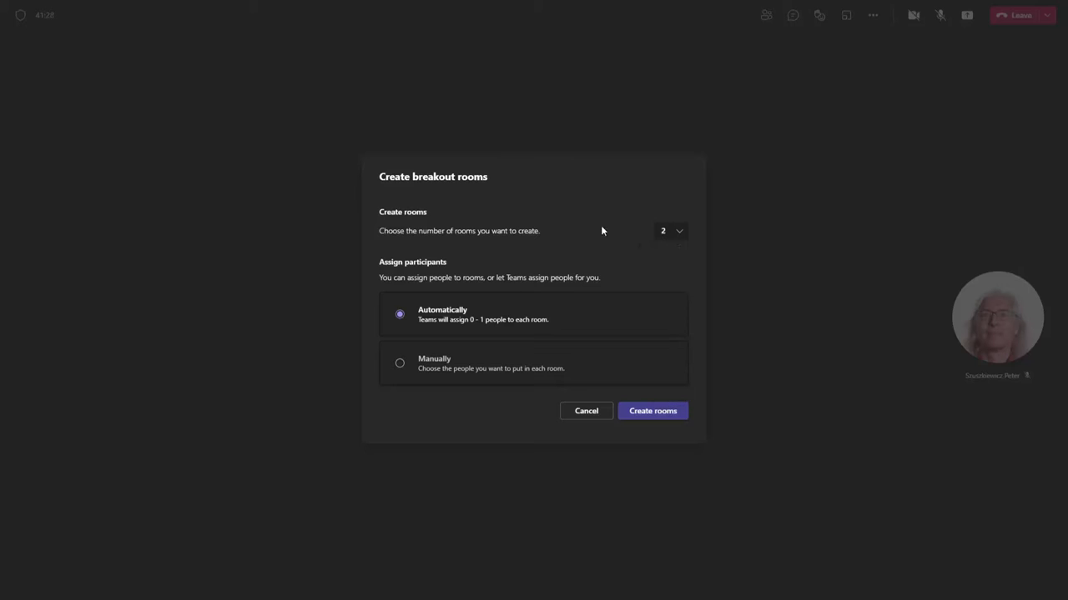
{"action": "left_click", "coordinate": [433, 362]}
{"action": "left_click", "coordinate": [431, 319]}
{"action": "left_click", "coordinate": [656, 413]}
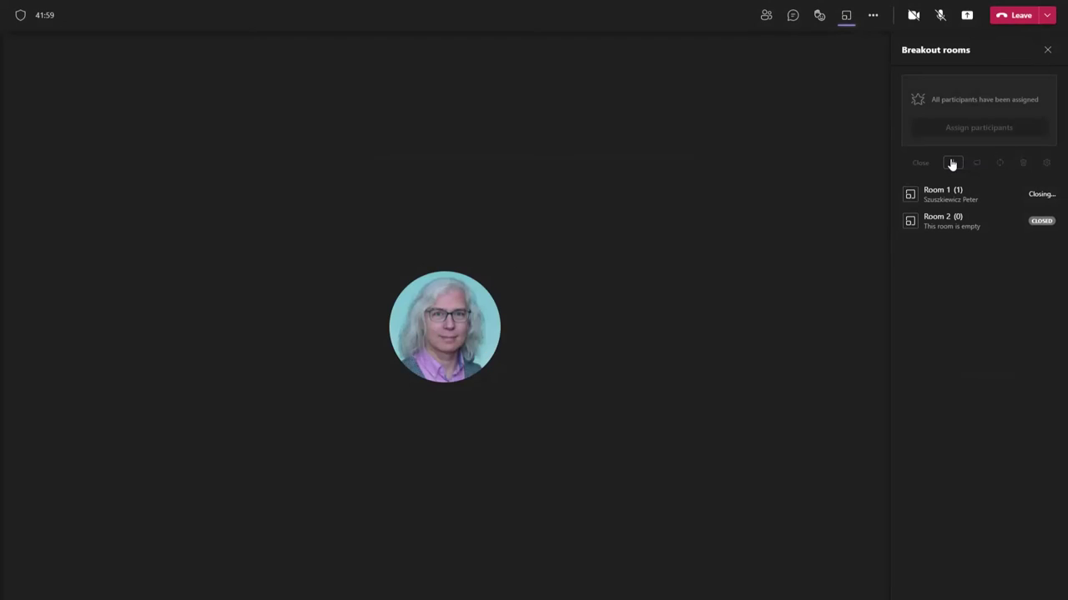
{"action": "left_click", "coordinate": [952, 163]}
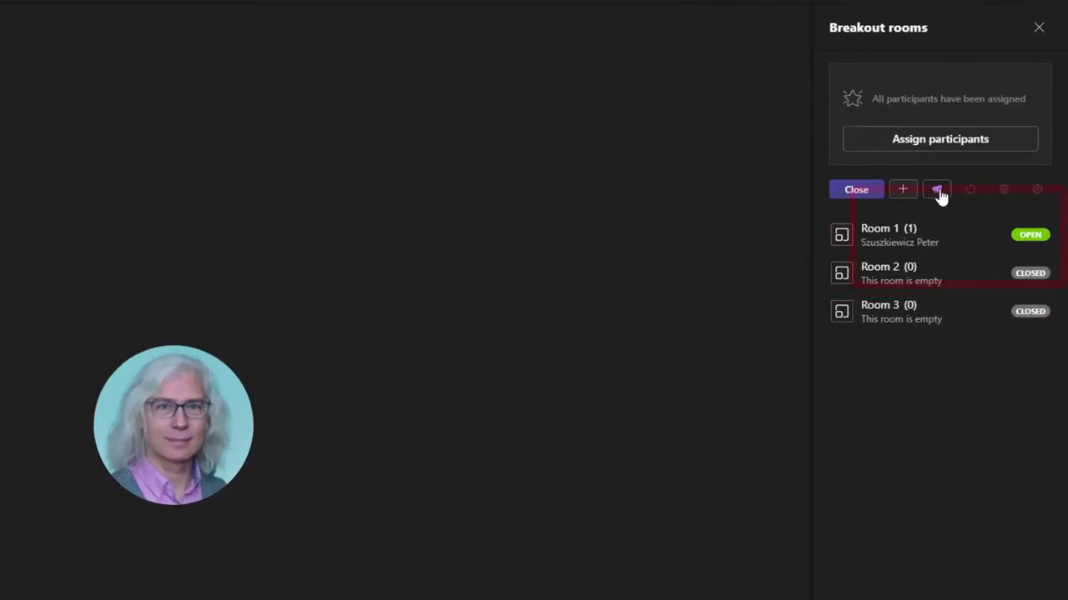
- Cancel a draft announcement to all rooms and open the breakout room settings
{"action": "left_click", "coordinate": [938, 191]}
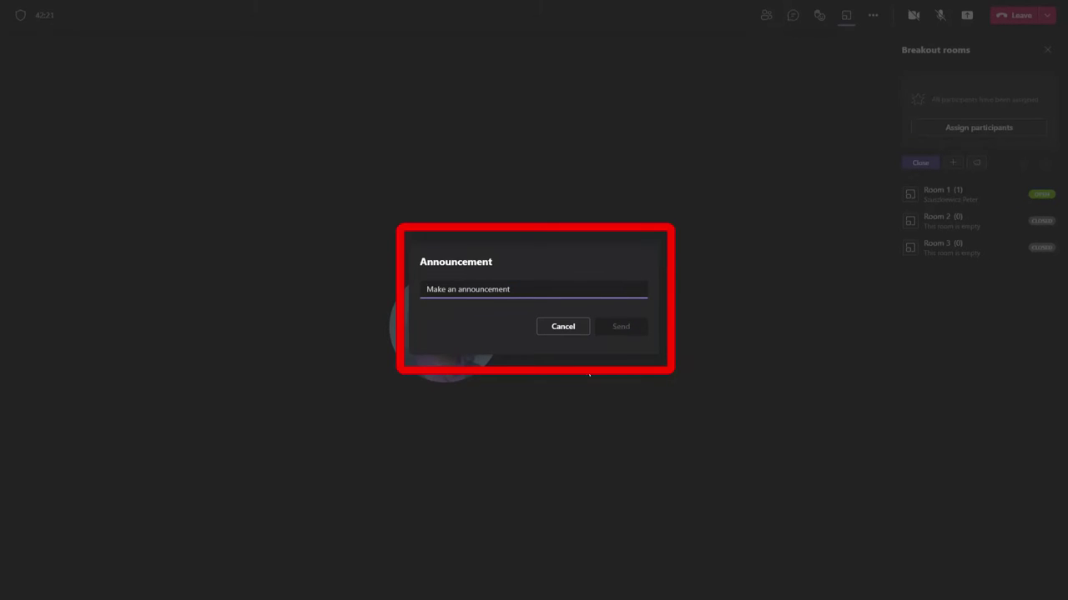
{"action": "left_click", "coordinate": [564, 332]}
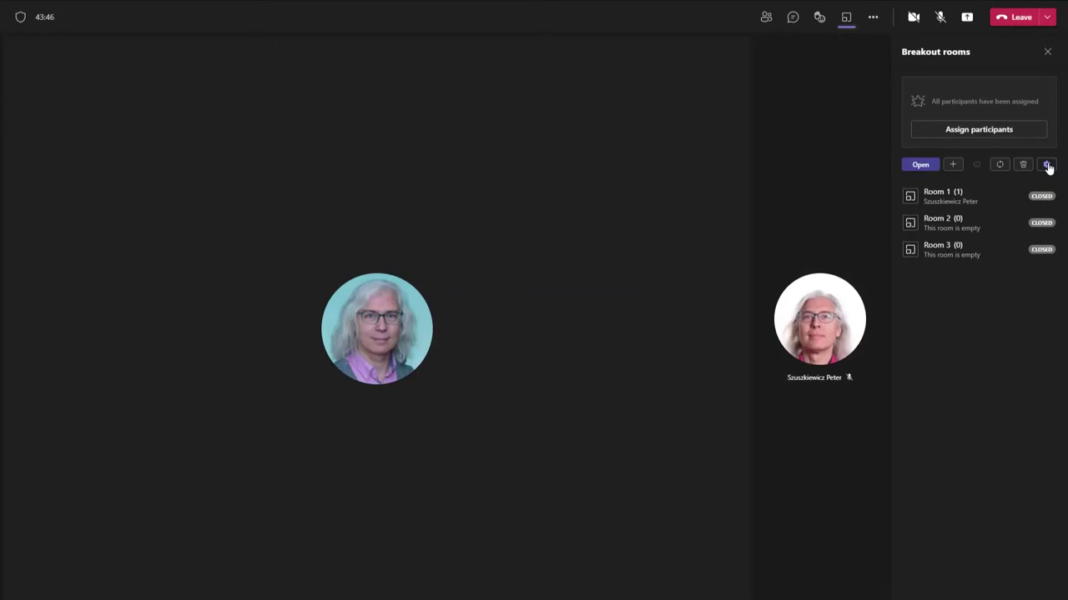
{"action": "left_click", "coordinate": [1047, 165]}
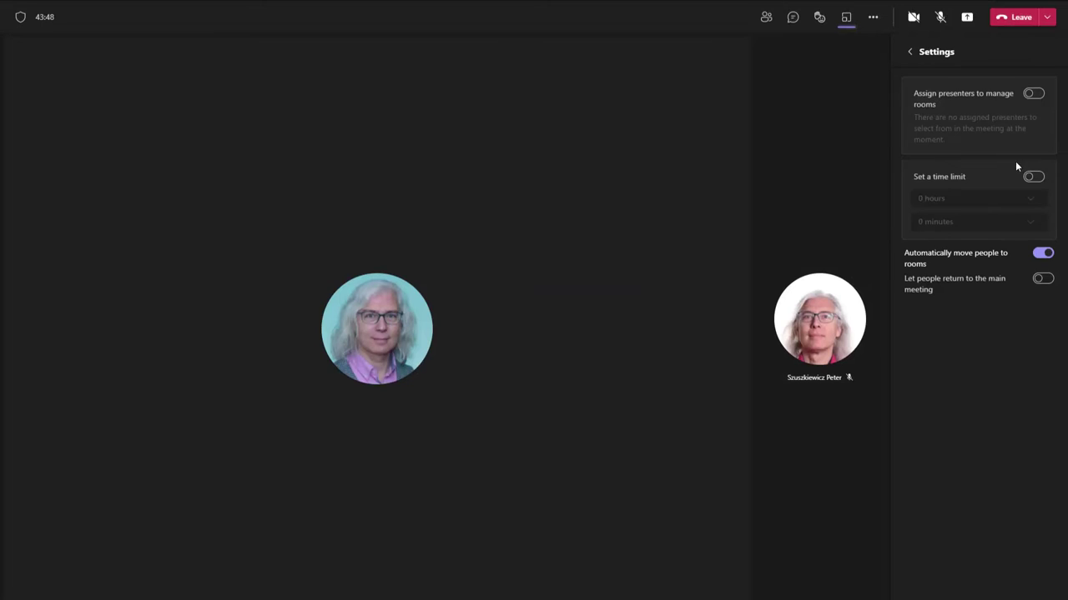